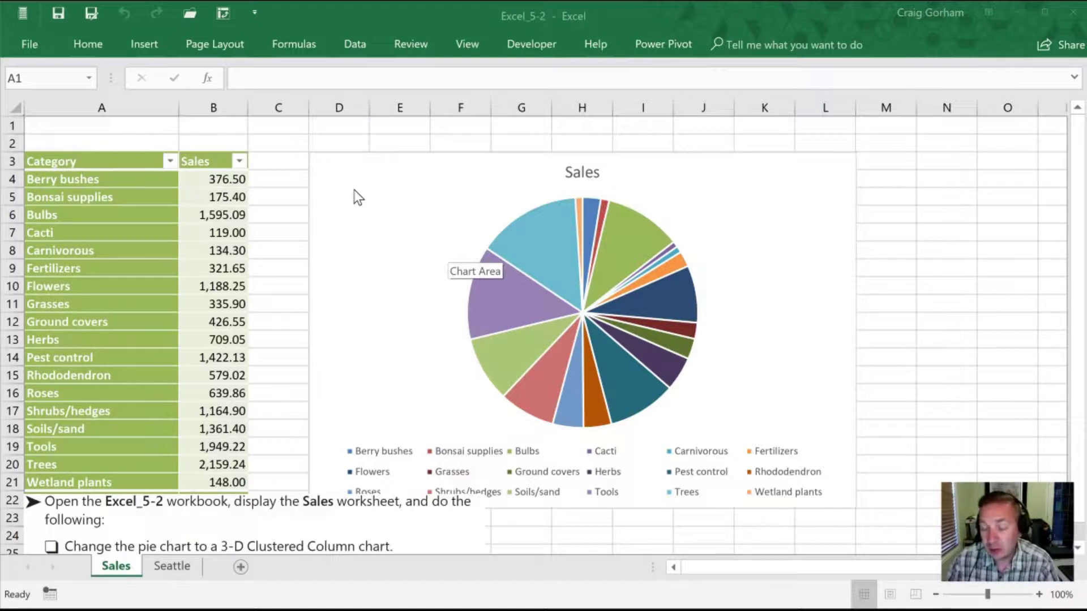
# Step: Change the Sales pie chart's type to Column > 3-D Clustered Column
pyautogui.hotkey('alt', 'Tab')
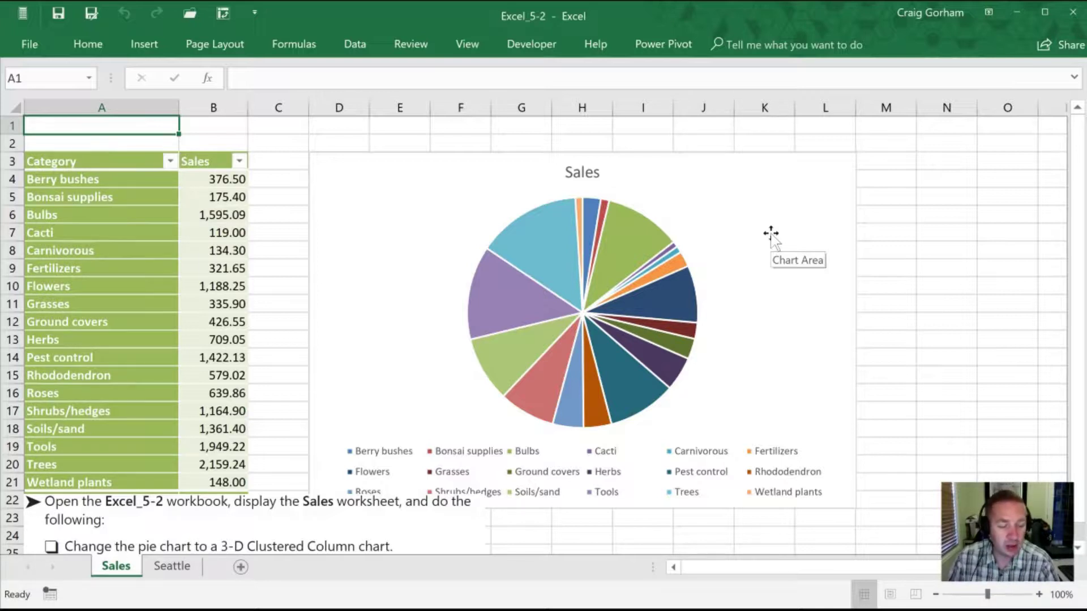
pyautogui.click(703, 216)
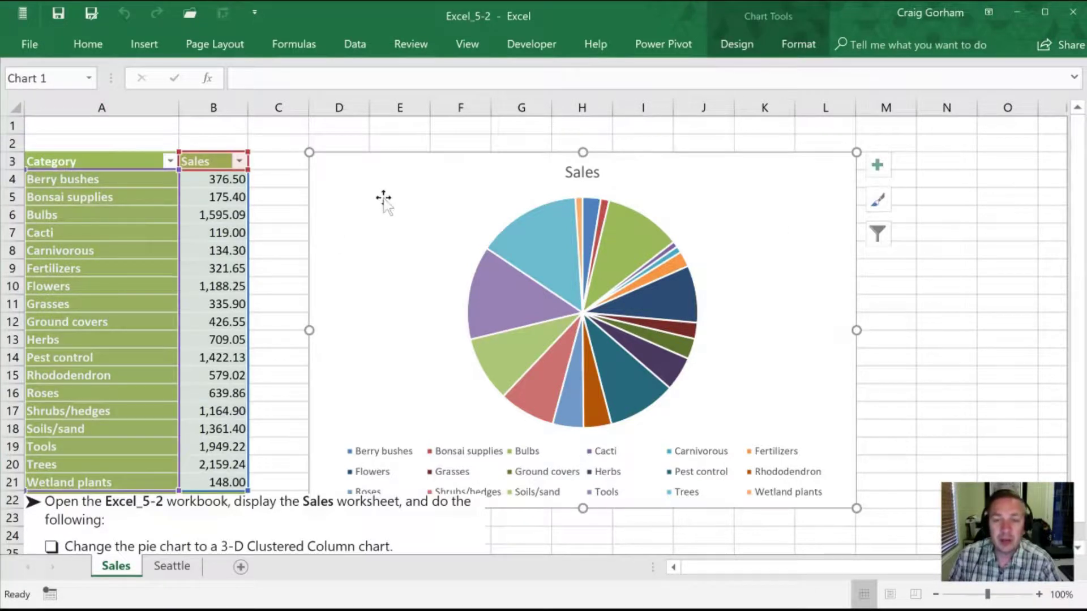
pyautogui.rightClick(358, 192)
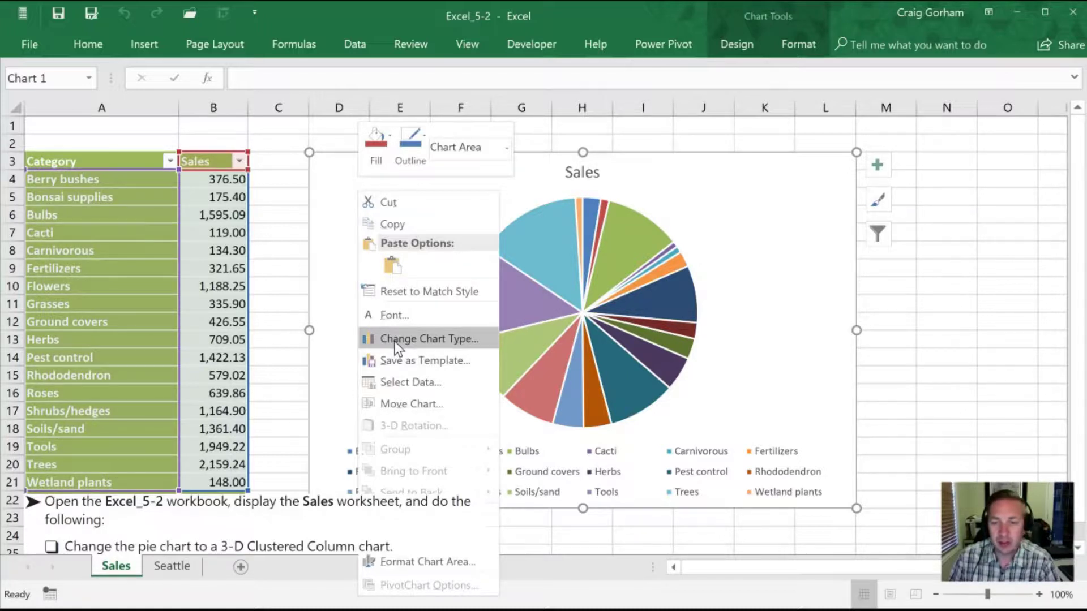
pyautogui.click(771, 212)
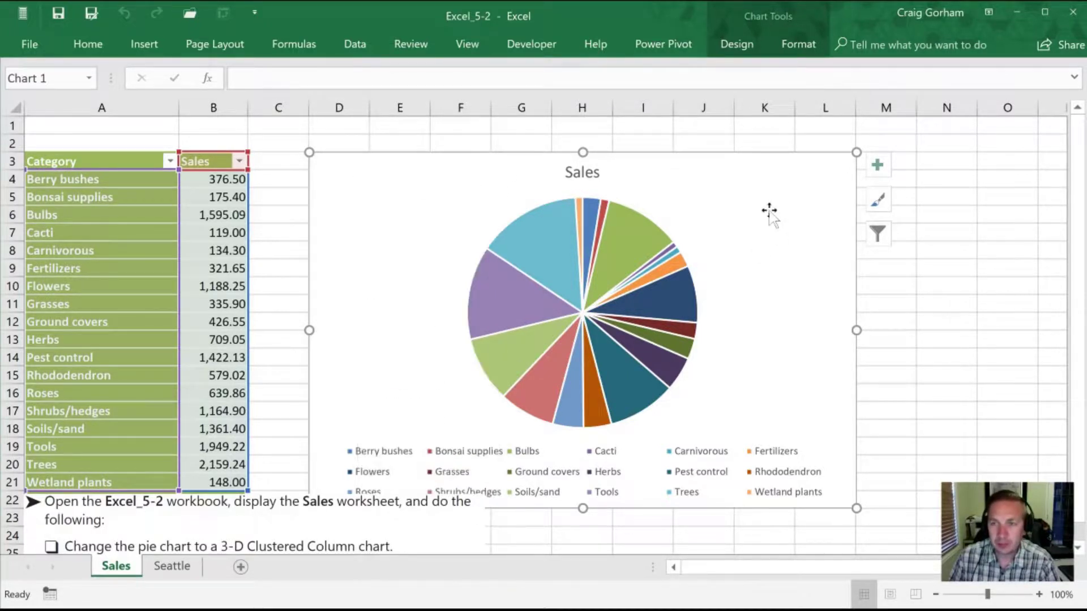
pyautogui.click(732, 47)
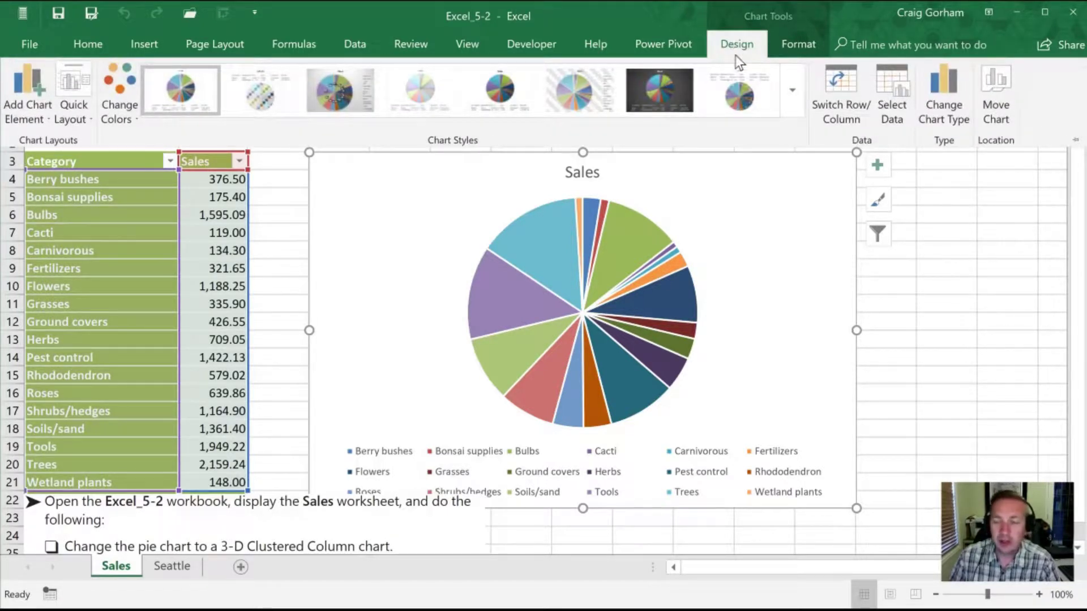
pyautogui.click(926, 113)
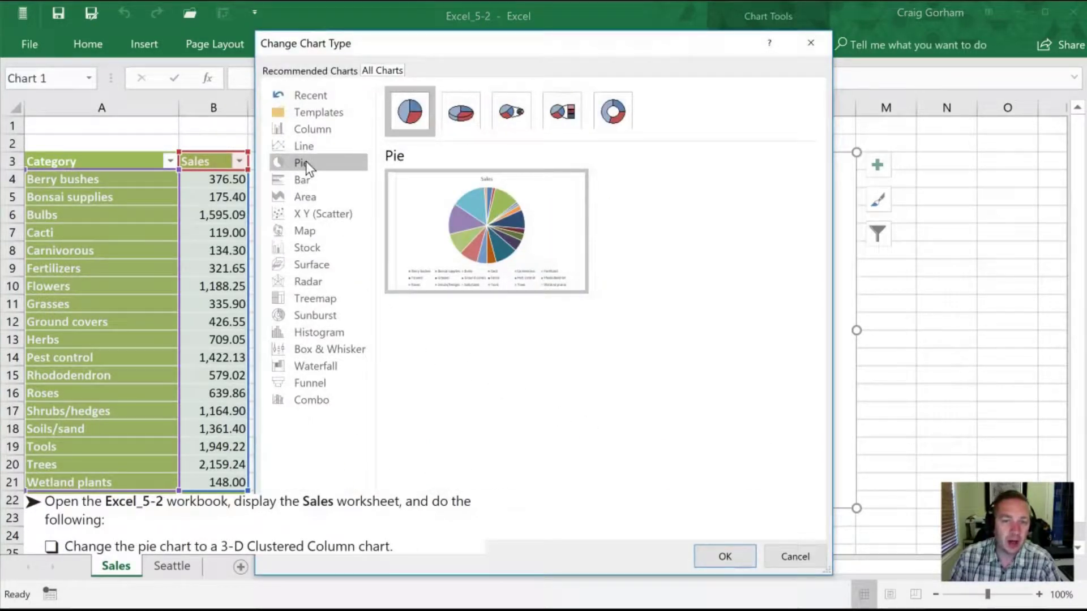
pyautogui.click(307, 131)
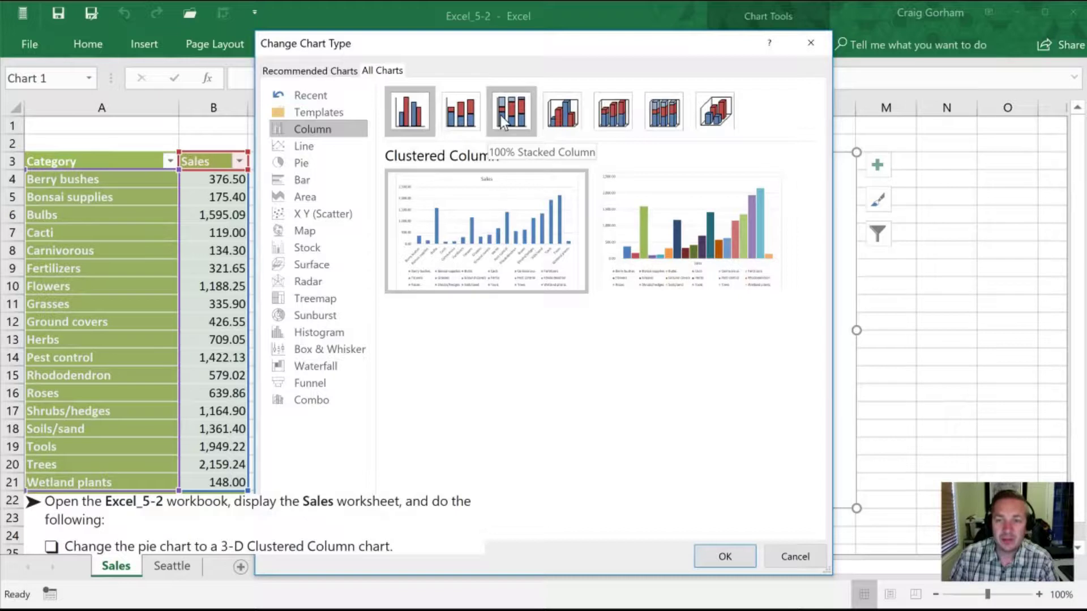
pyautogui.click(564, 118)
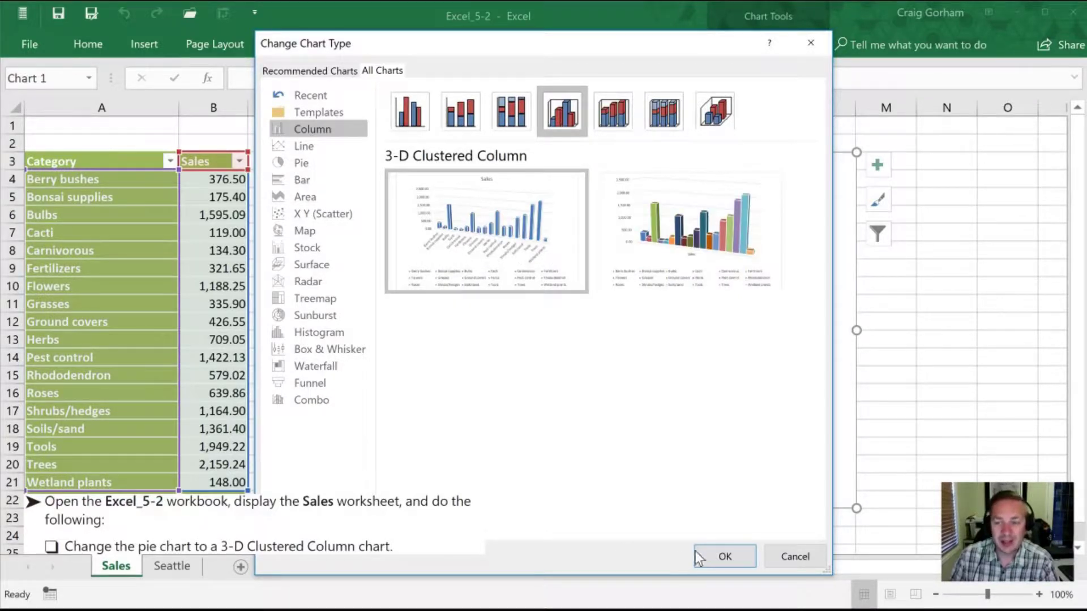
pyautogui.click(725, 556)
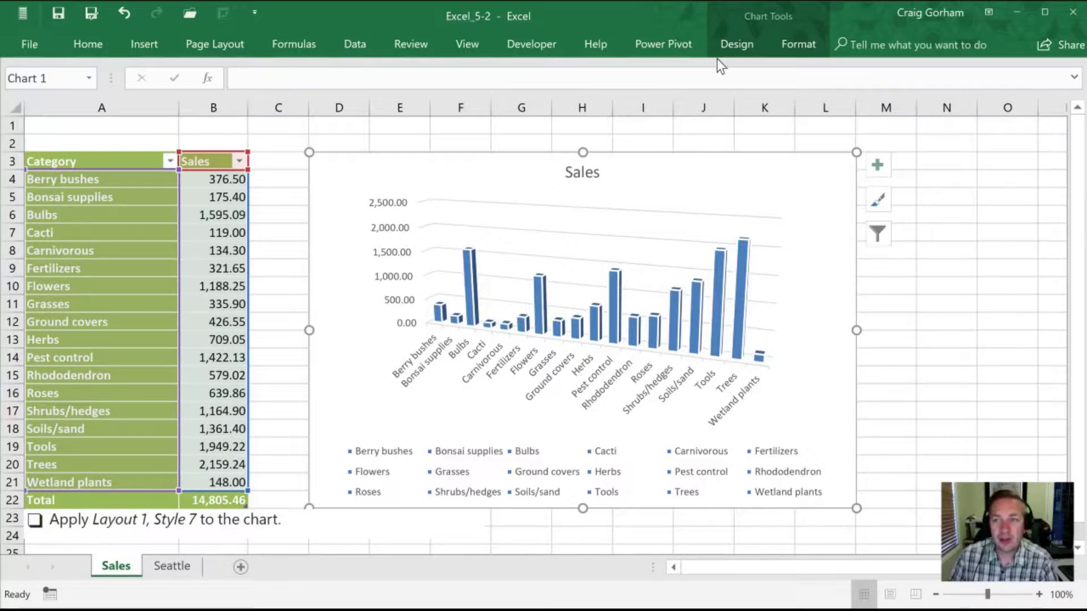
# Step: Apply Quick Layout 1 to the Sales column chart for a title and right-side legend
pyautogui.click(727, 47)
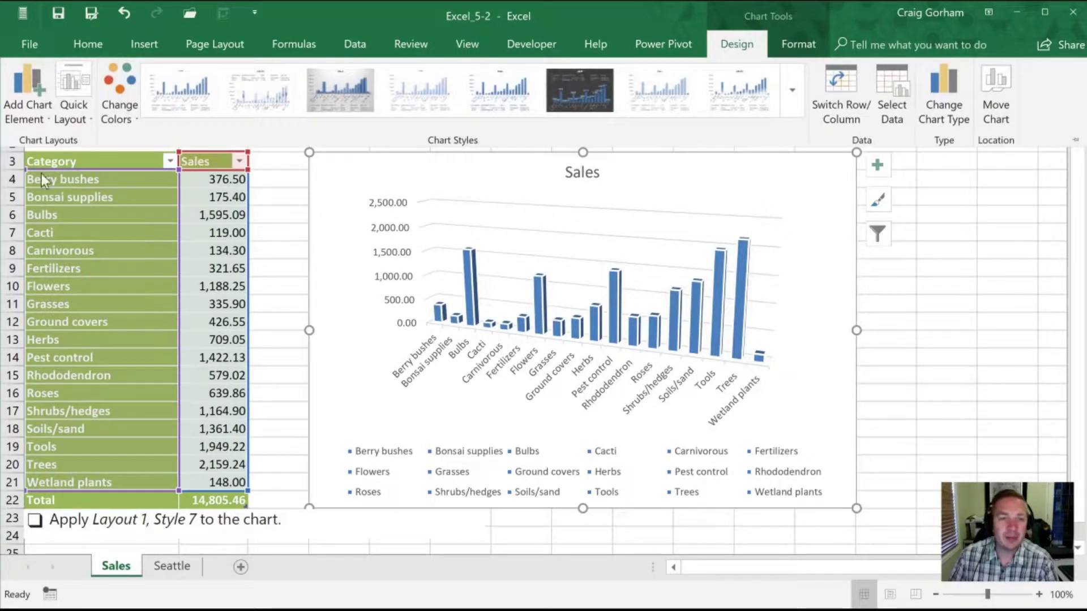
pyautogui.click(69, 113)
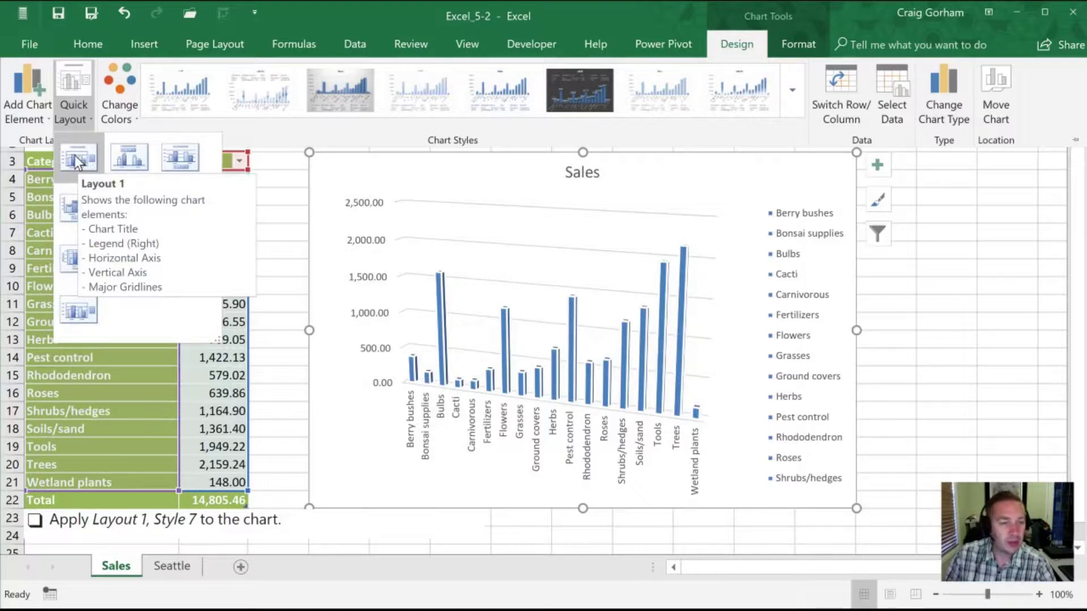
pyautogui.click(73, 155)
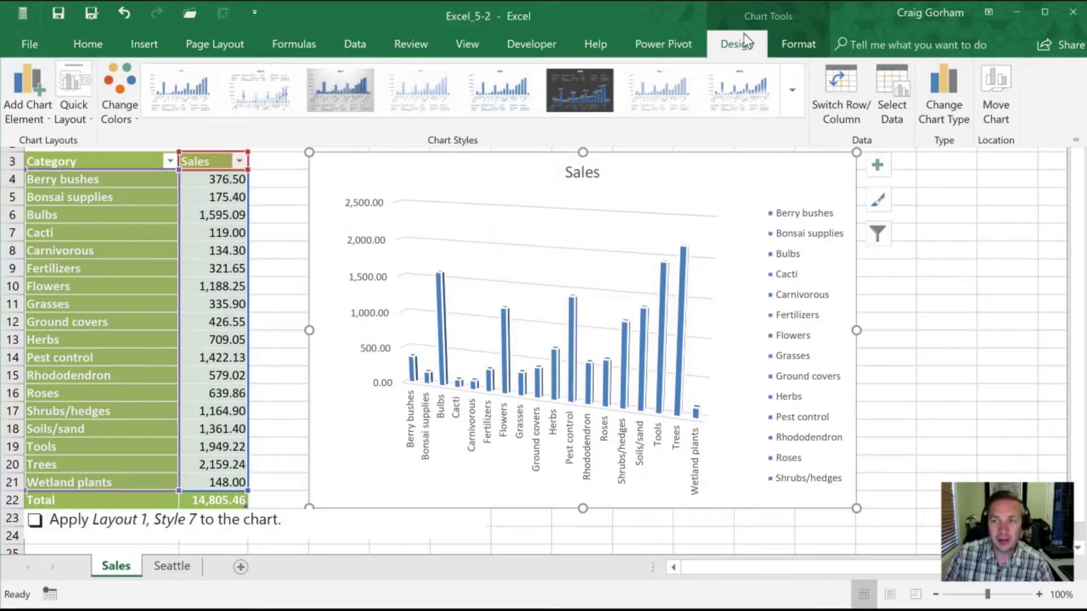
# Step: Apply Chart Style 7 from the Chart Styles gallery to the Sales column chart
pyautogui.doubleClick(738, 43)
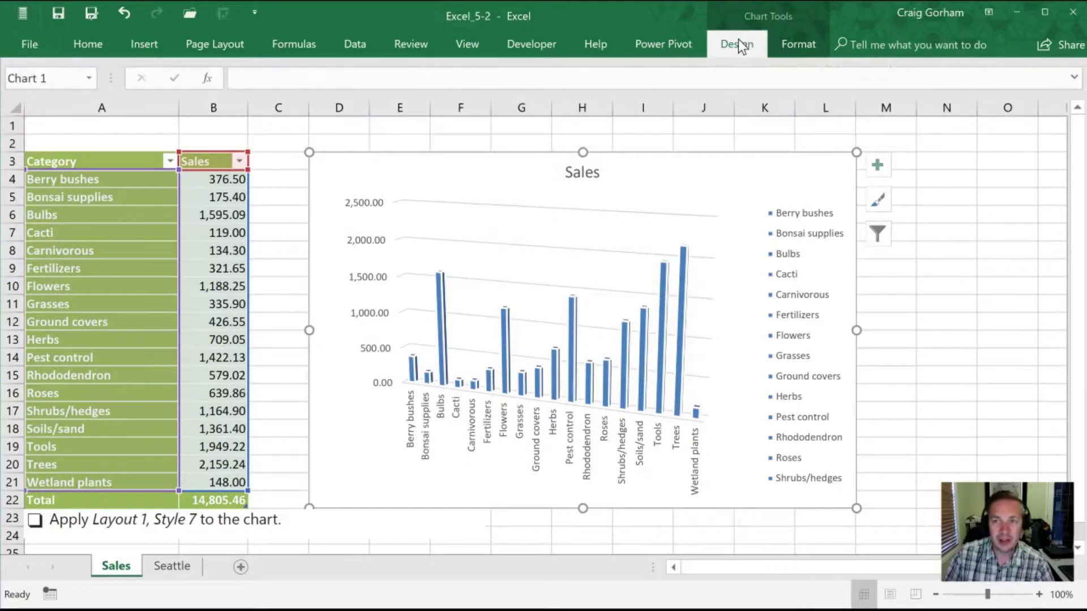
pyautogui.click(738, 47)
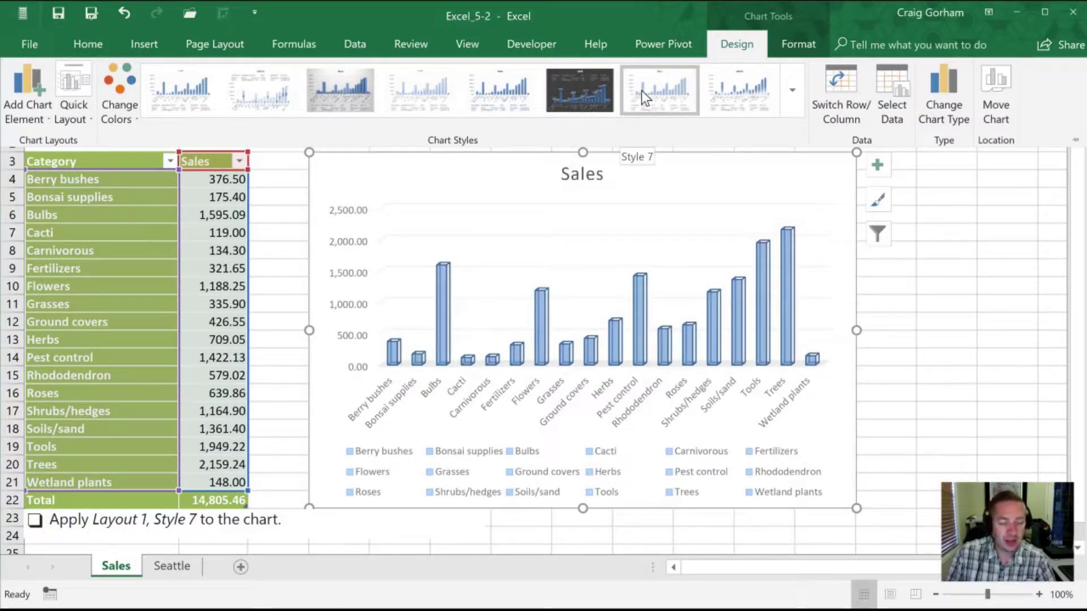
pyautogui.click(641, 91)
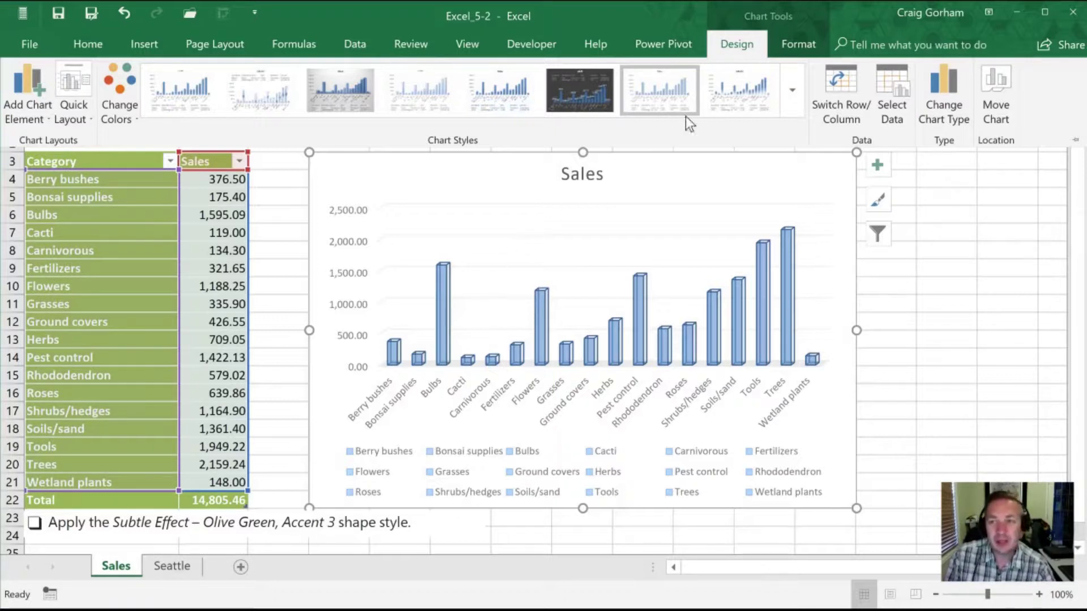
# Step: Apply the Subtle Effect – Olive Green, Accent 3 shape style to the Sales chart
pyautogui.click(792, 46)
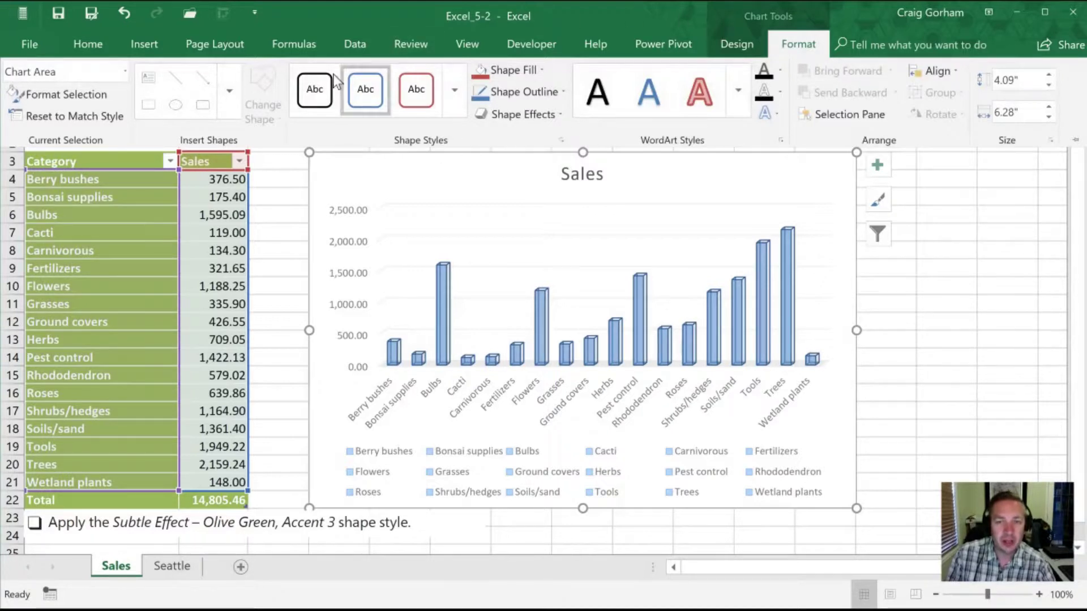
pyautogui.click(454, 84)
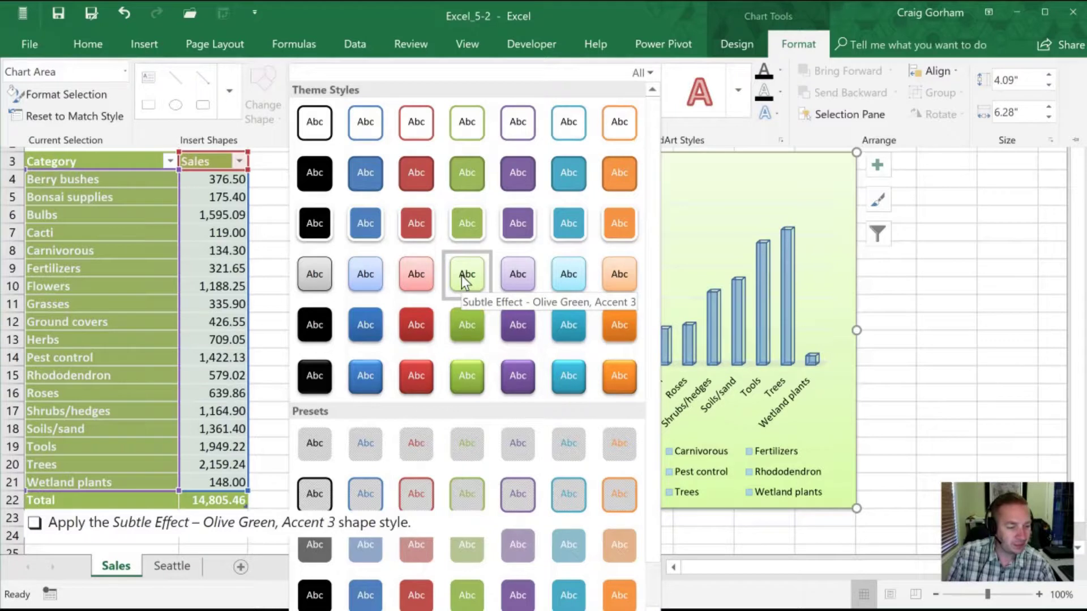
pyautogui.click(460, 275)
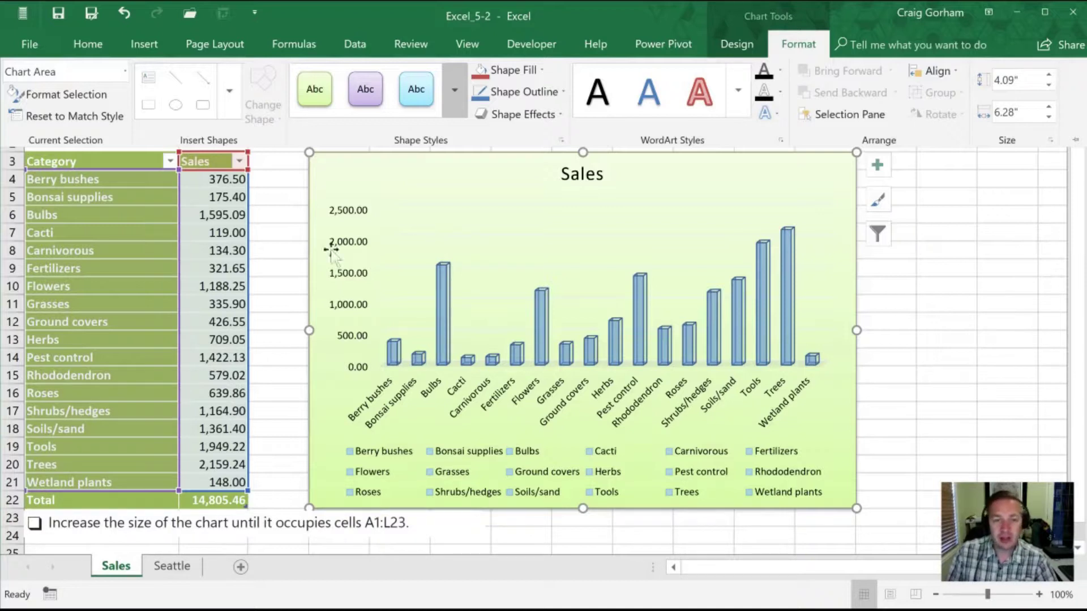
# Step: Resize the Sales chart so it spans cells A1 through L23
pyautogui.hotkey('ctrl', 'F1')
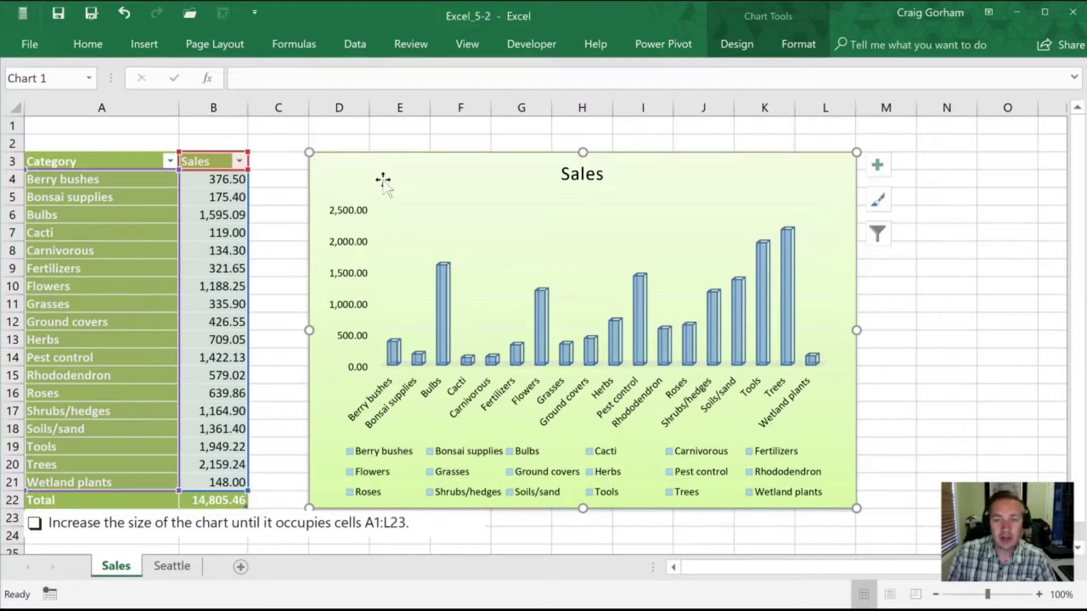
pyautogui.moveTo(310, 152); pyautogui.dragTo(20, 118)
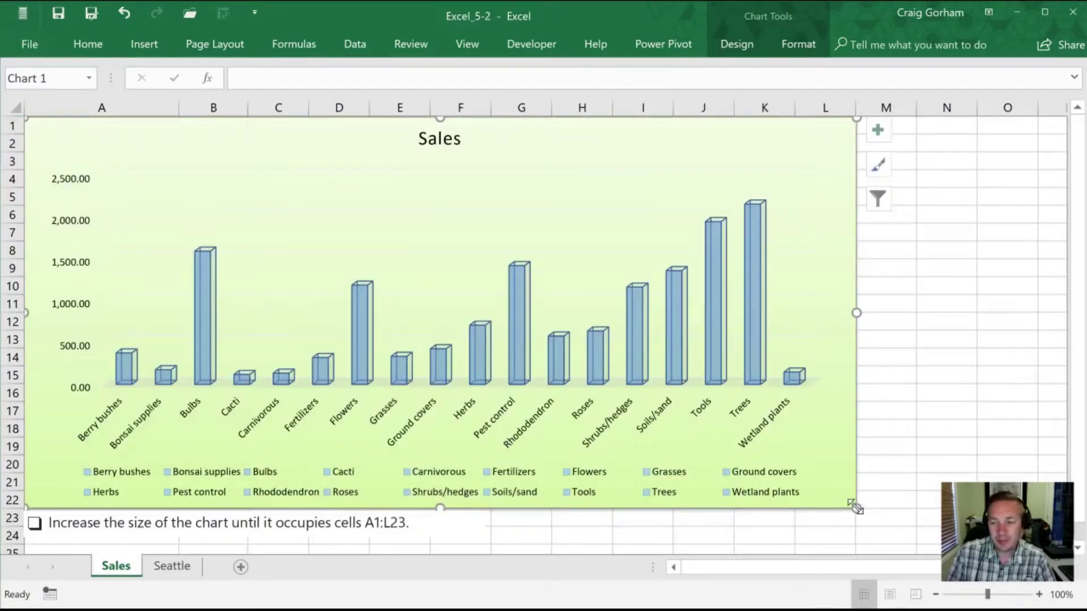
pyautogui.moveTo(854, 508)
pyautogui.mouseDown()
pyautogui.moveTo(844, 521)
pyautogui.moveTo(855, 527)
pyautogui.mouseUp()
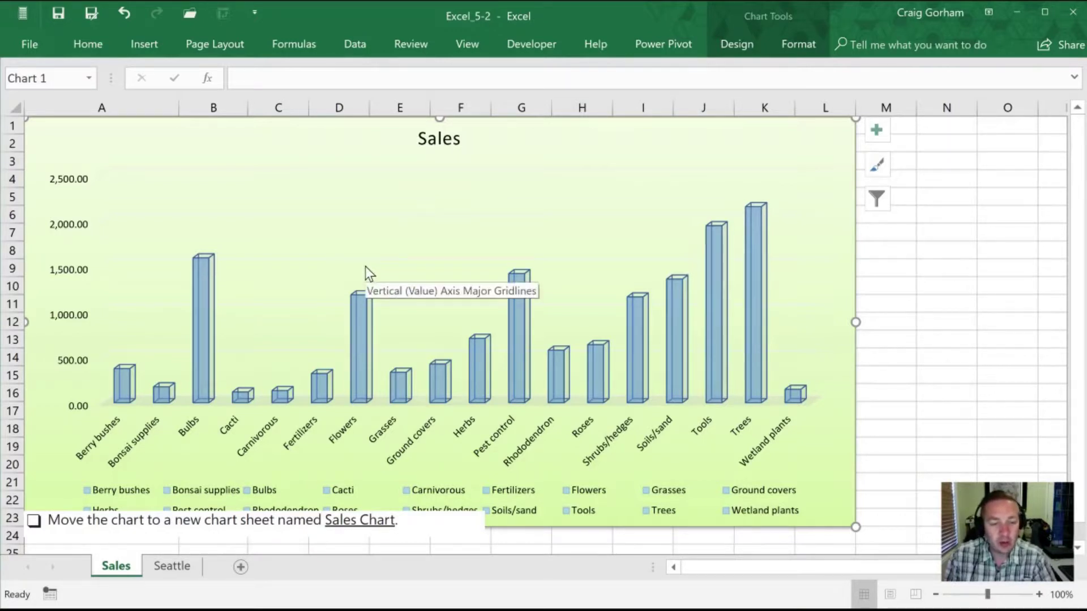
# Step: Reselect the Sales chart and bring up its shortcut menu to reach Move Chart
pyautogui.click(986, 277)
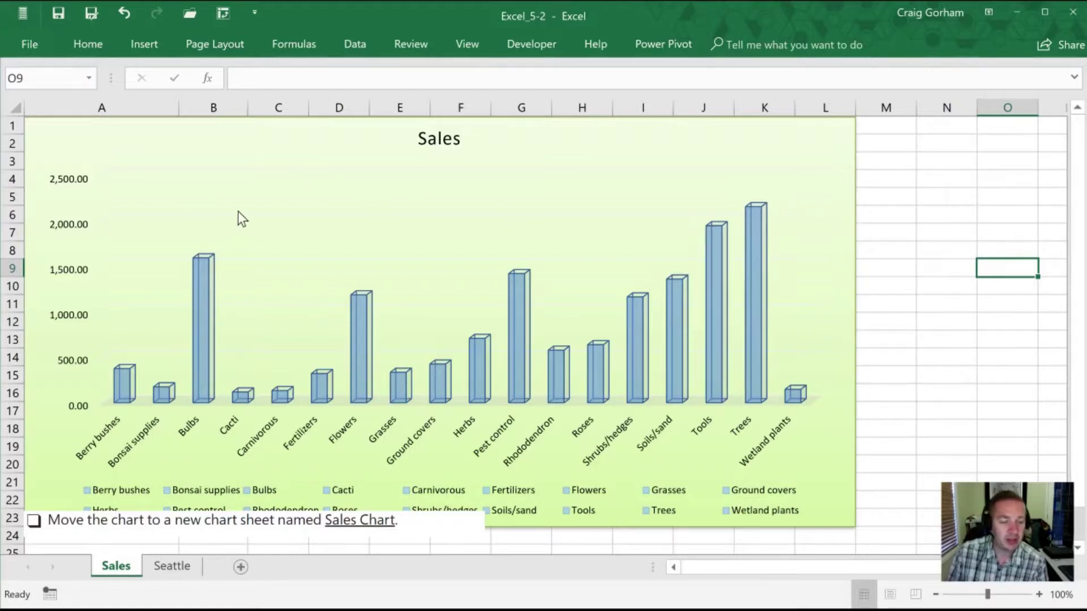
pyautogui.click(217, 146)
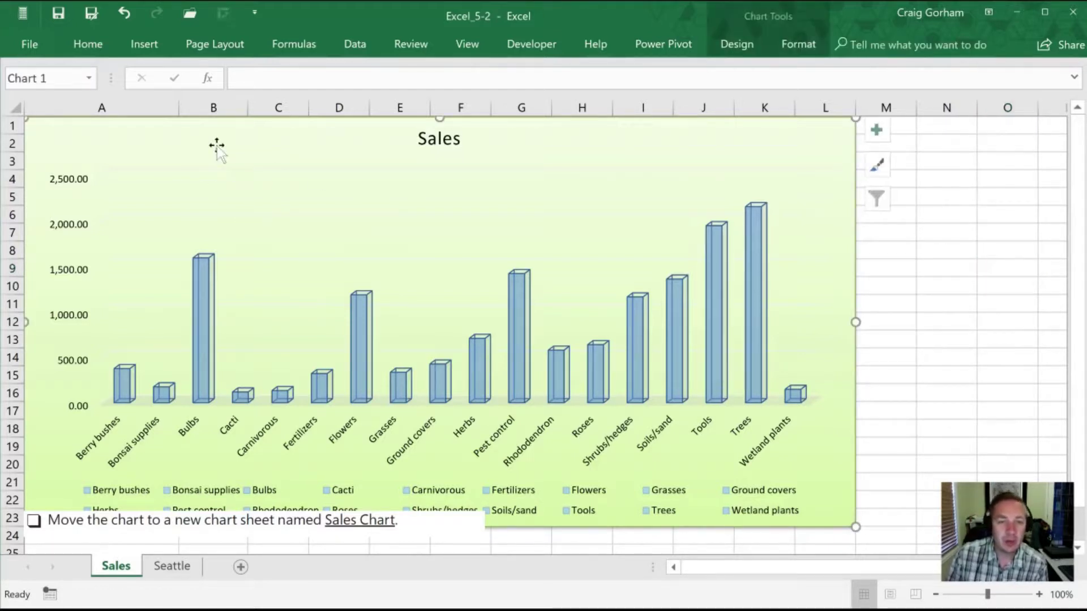
pyautogui.rightClick(177, 141)
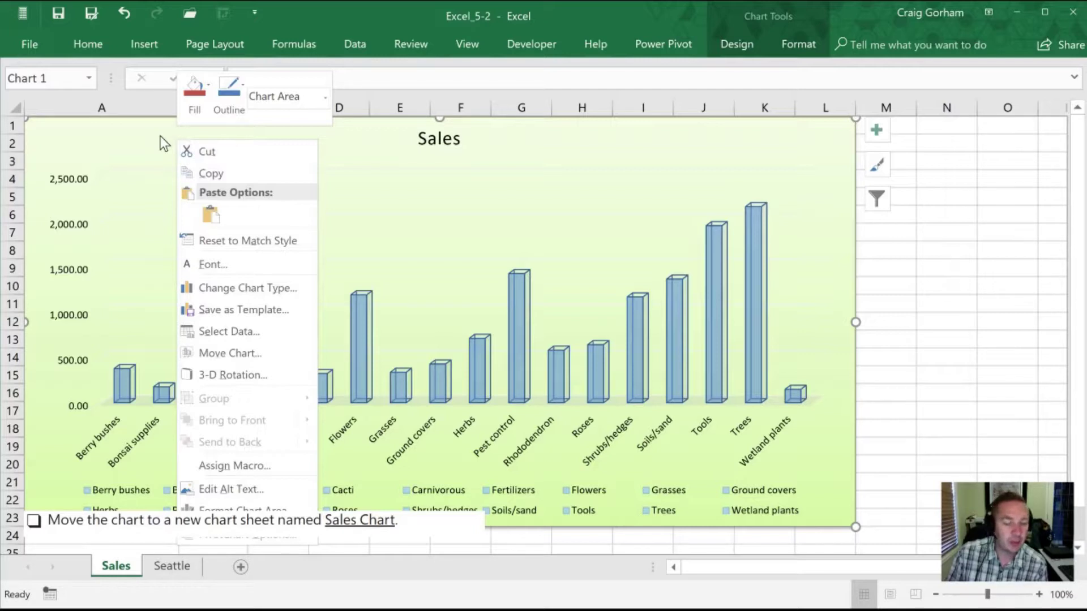
pyautogui.click(161, 136)
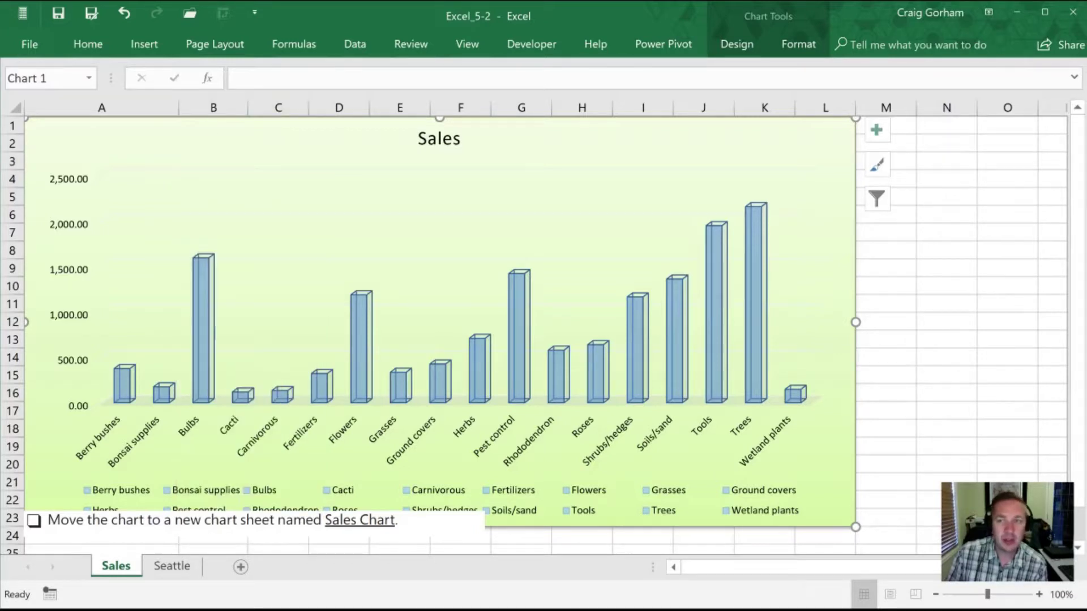
pyautogui.click(737, 45)
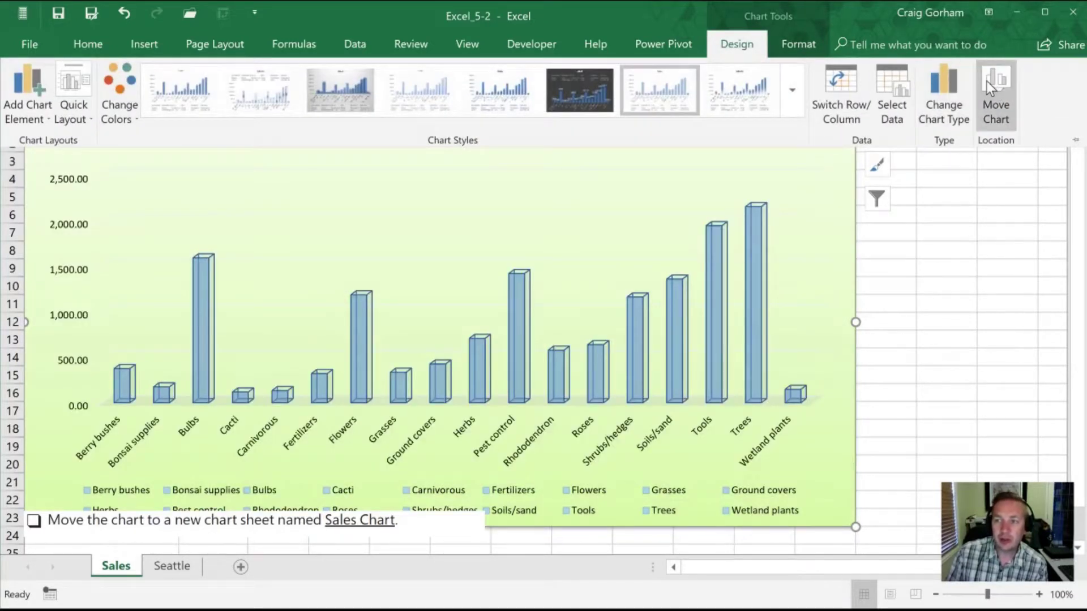
pyautogui.click(94, 163)
pyautogui.rightClick(80, 157)
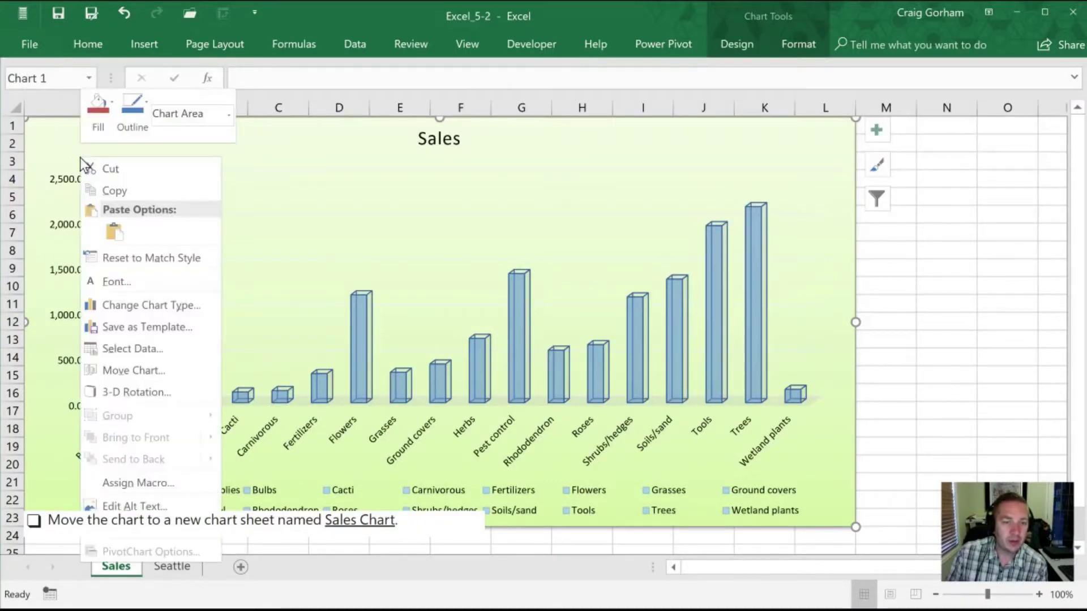
# Step: Move the Sales chart to a new chart sheet named 'Sales Chart'
pyautogui.click(127, 371)
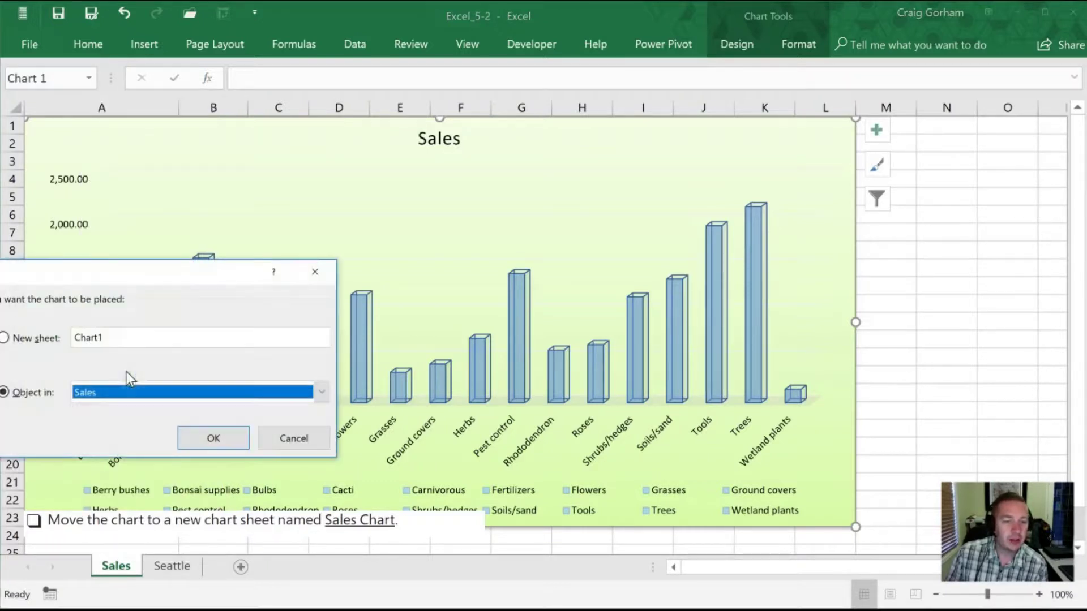
pyautogui.moveTo(92, 294); pyautogui.dragTo(350, 189)
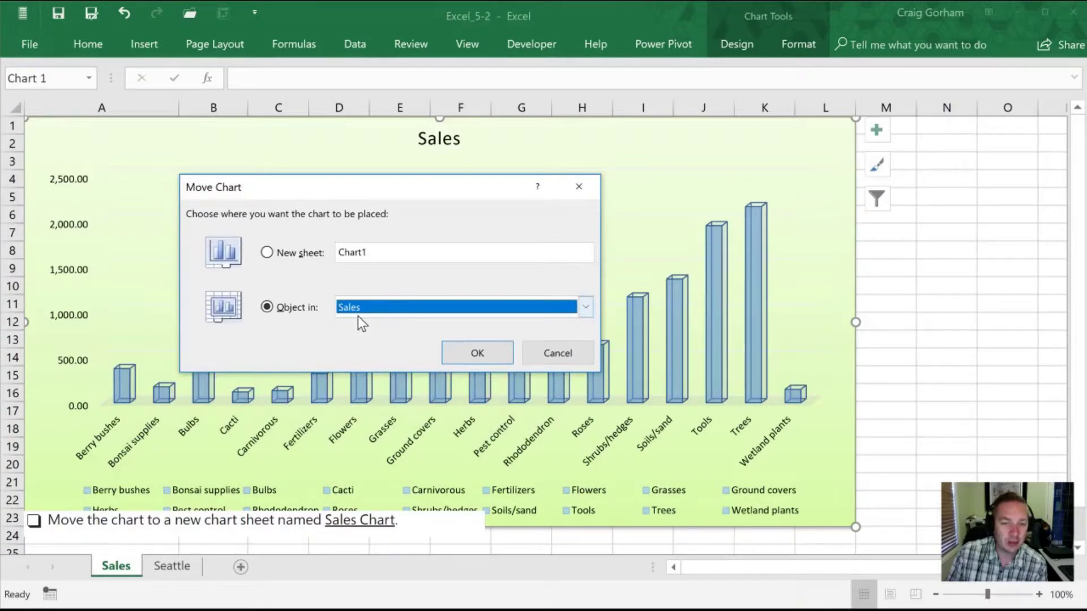
pyautogui.click(584, 308)
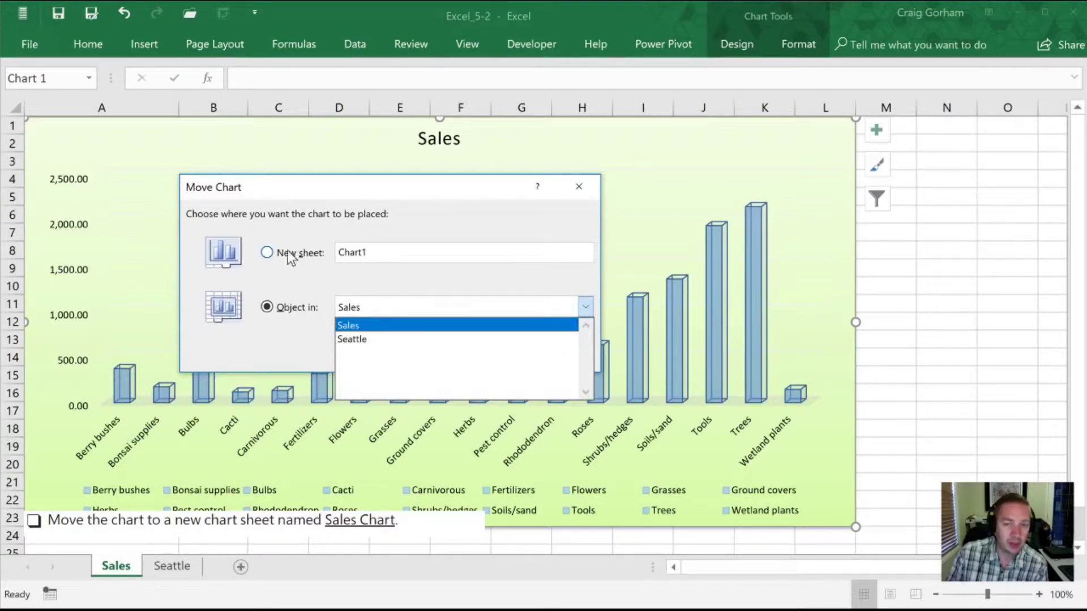
pyautogui.click(273, 254)
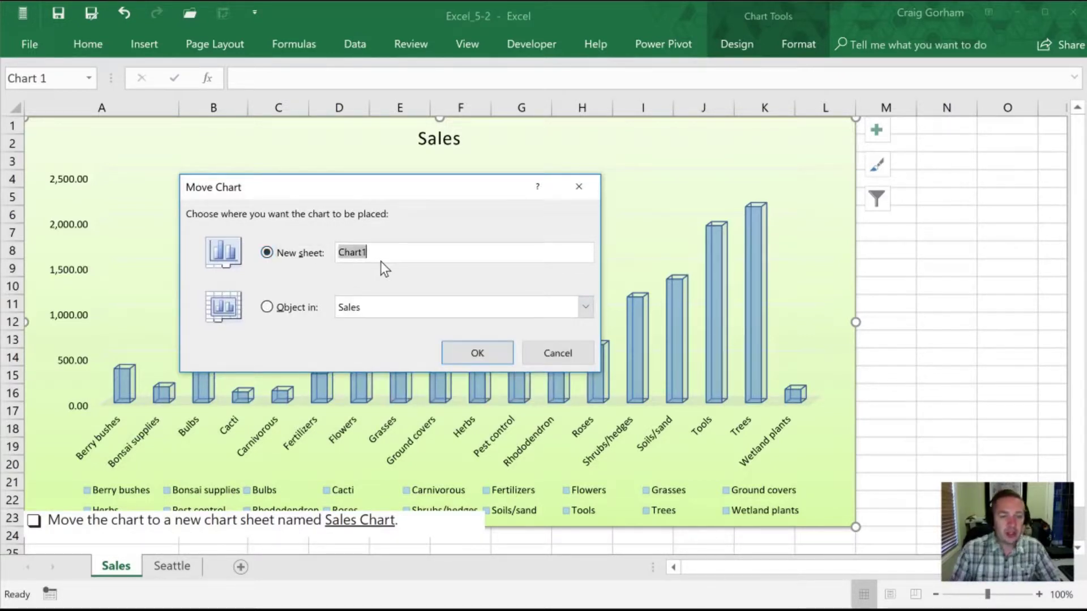
pyautogui.write('Sales')
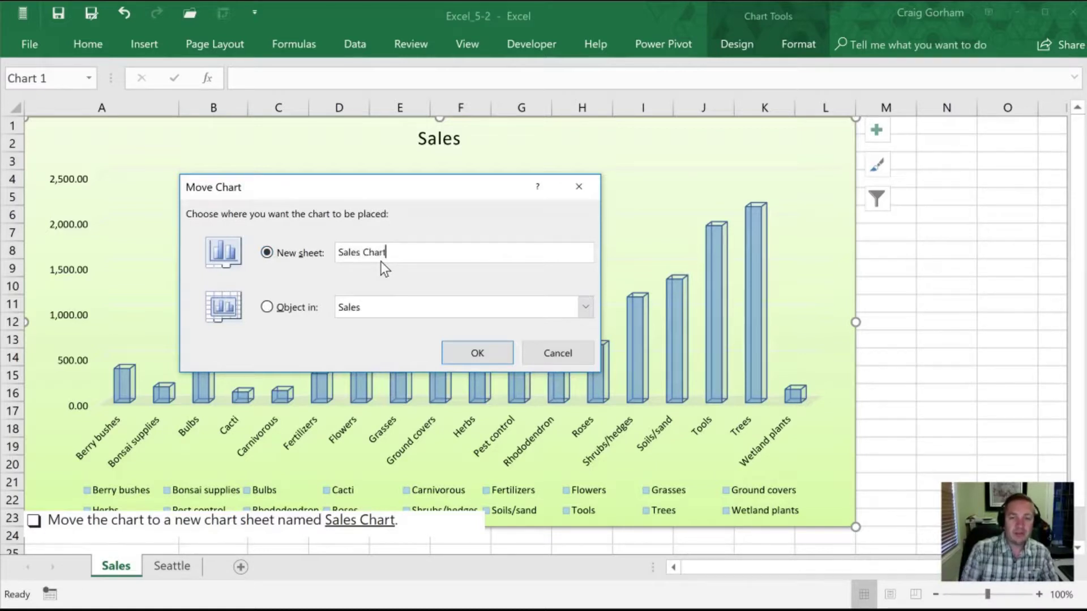
pyautogui.click(480, 349)
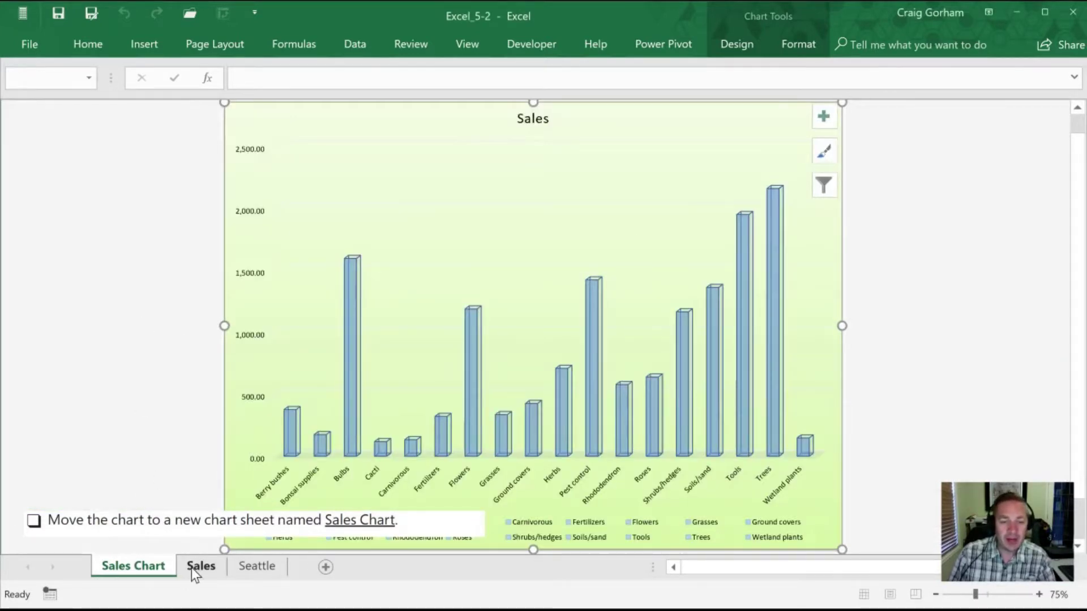
# Step: Check the Sales and Sales Chart sheets, deleting the chart's selected major gridlines
pyautogui.click(193, 567)
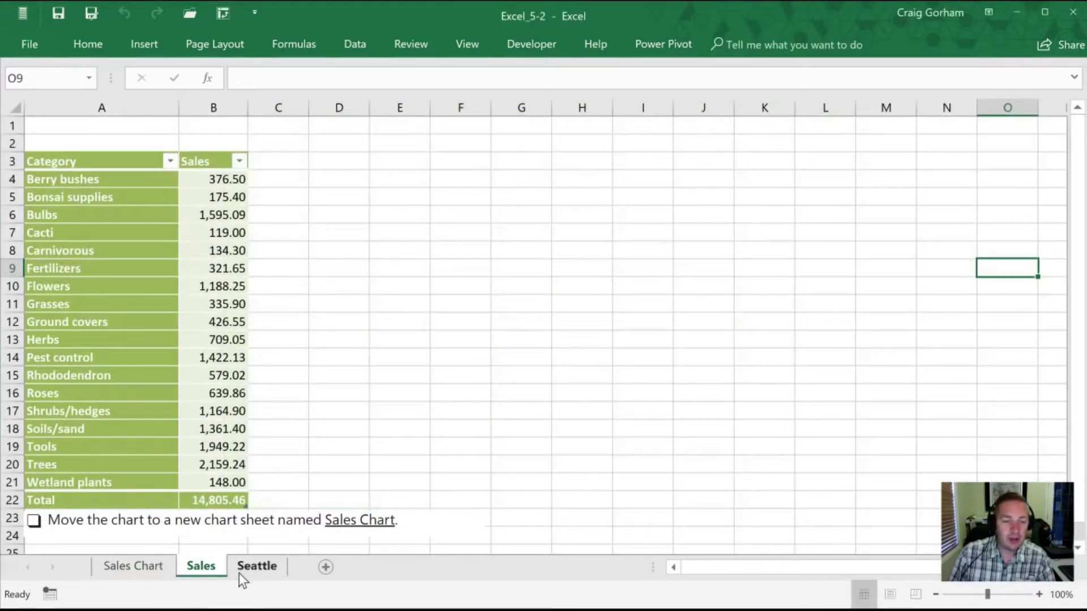
pyautogui.click(135, 568)
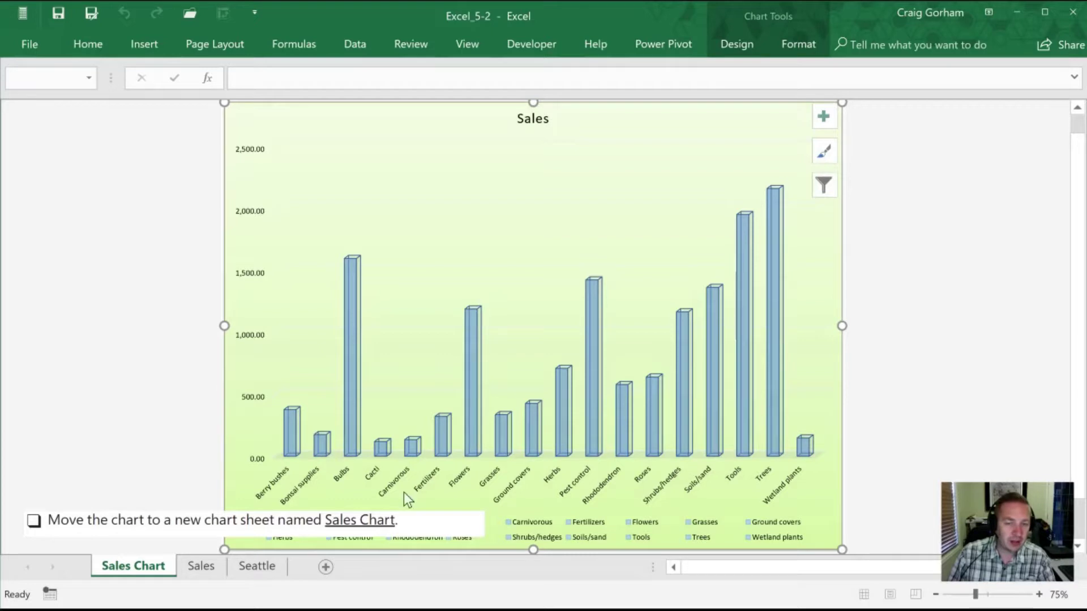
pyautogui.click(549, 246)
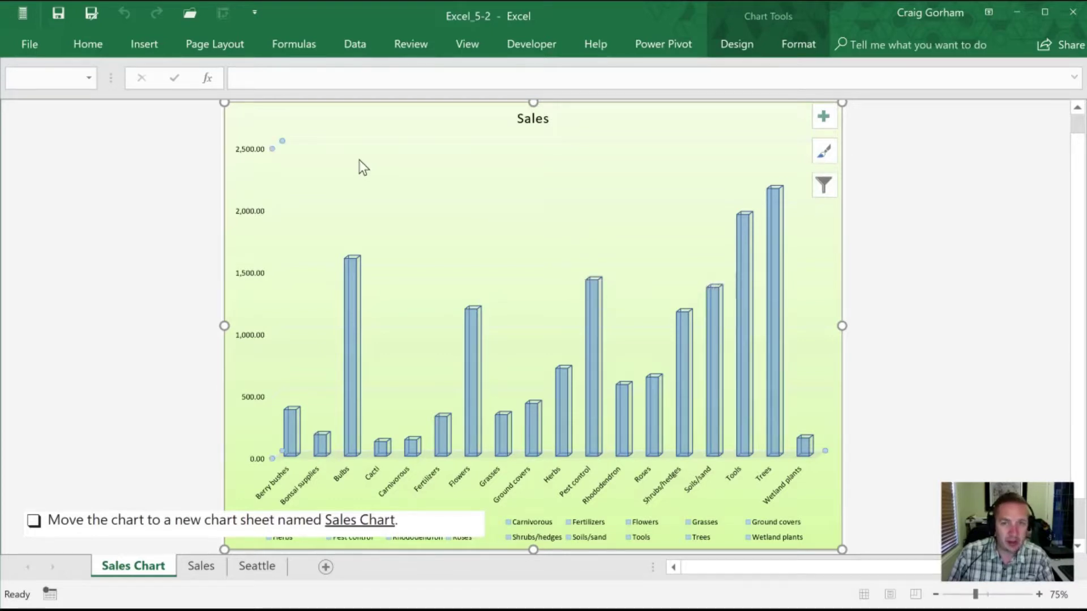
pyautogui.press('Delete')
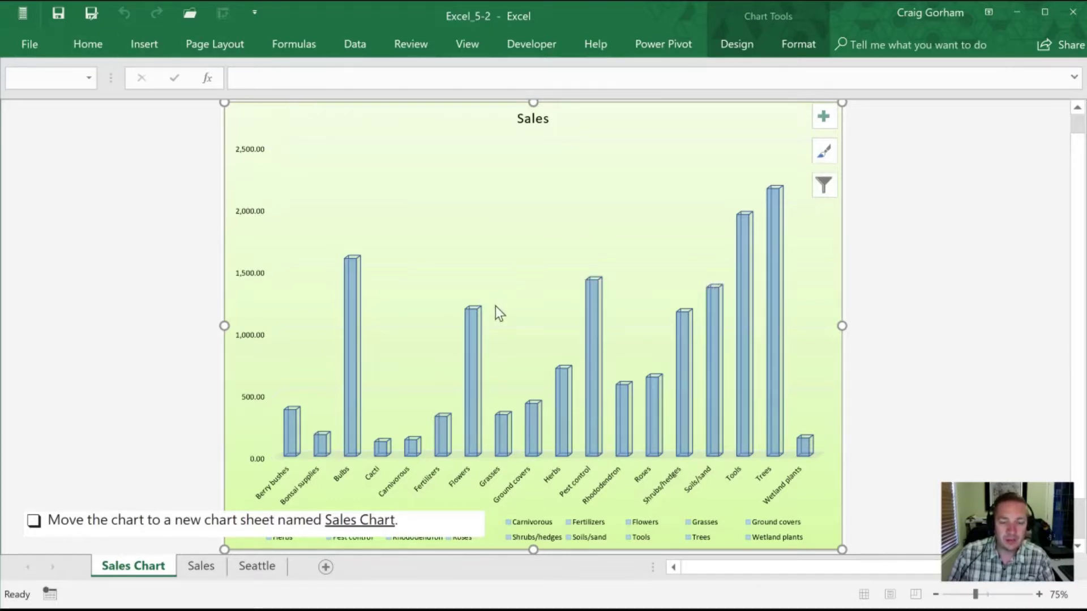
pyautogui.click(205, 563)
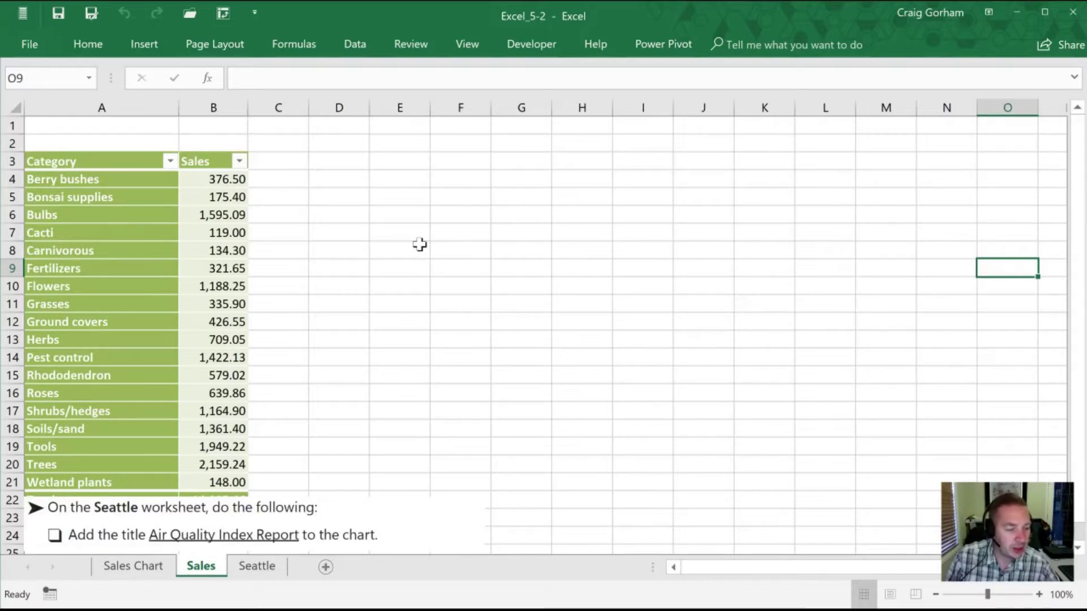
# Step: On the Seattle sheet, add the title 'Air Quality Index Report' above the pie chart
pyautogui.click(256, 569)
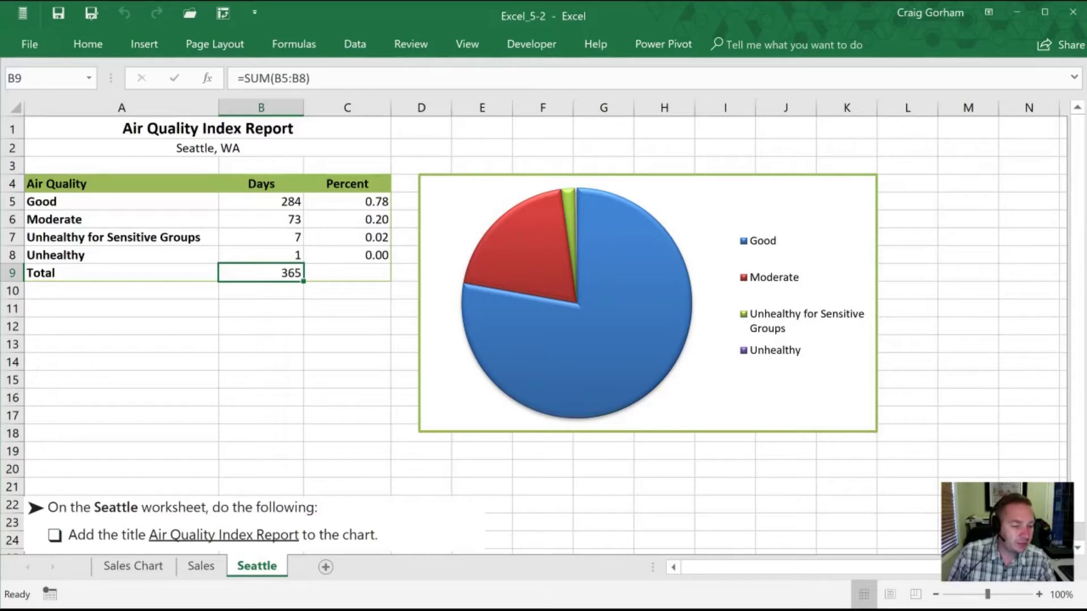
pyautogui.click(697, 195)
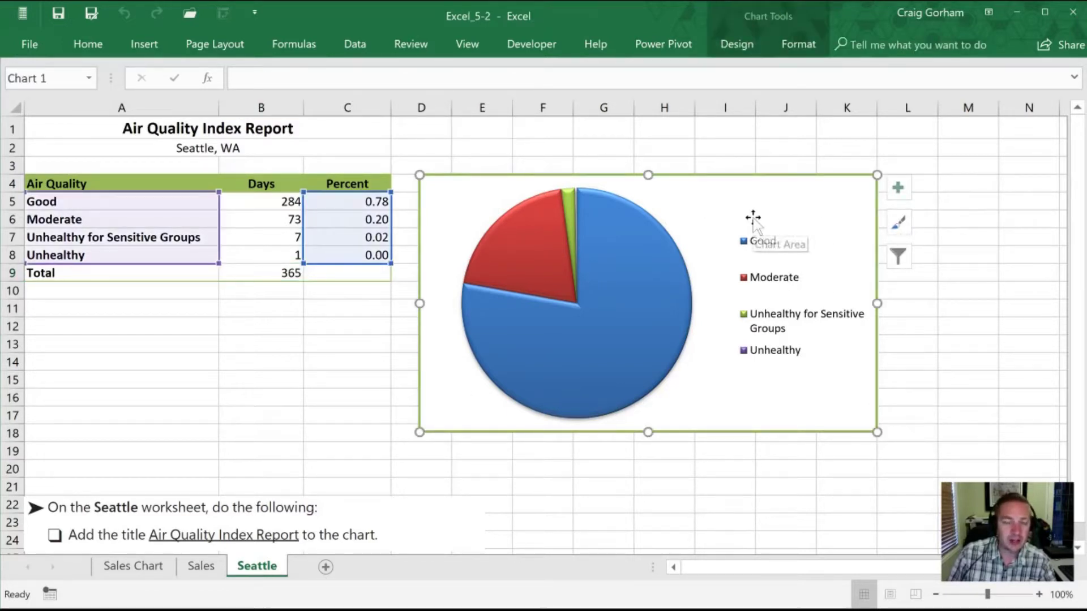
pyautogui.click(736, 46)
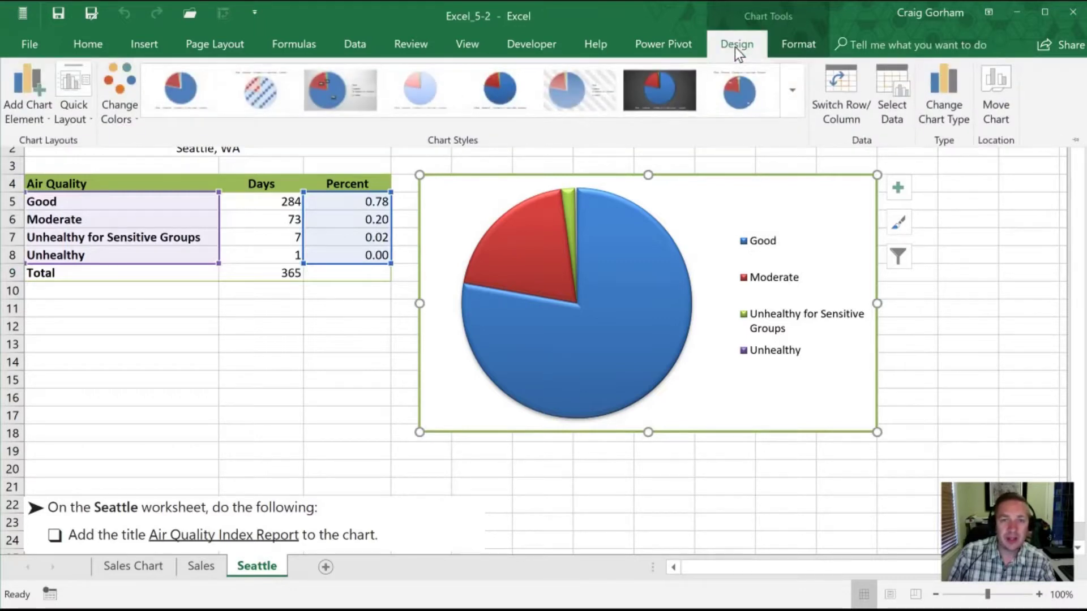
pyautogui.click(27, 94)
pyautogui.moveTo(46, 142)
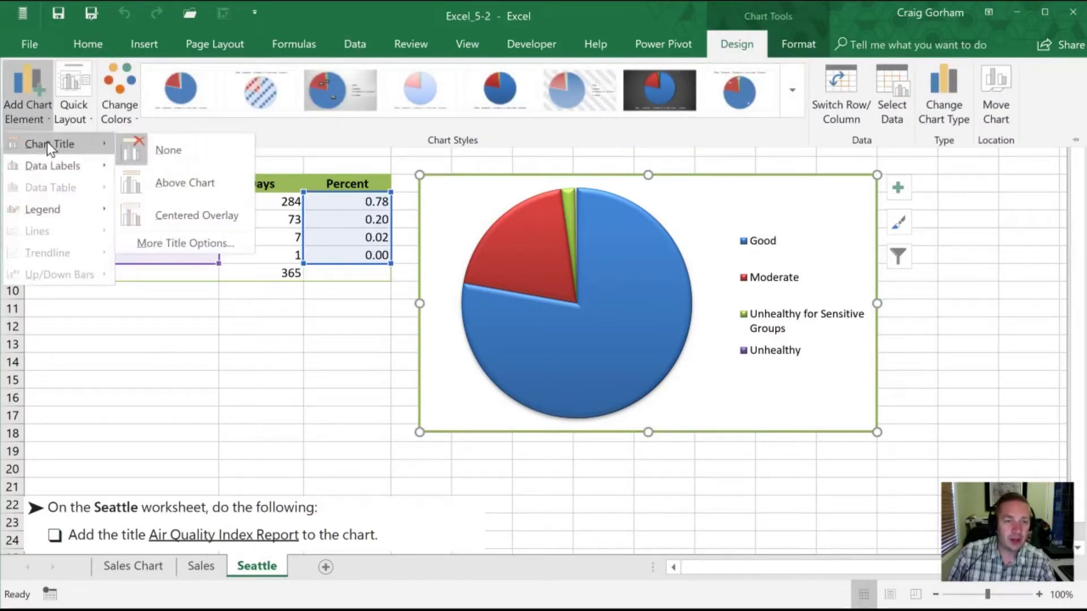
pyautogui.click(176, 182)
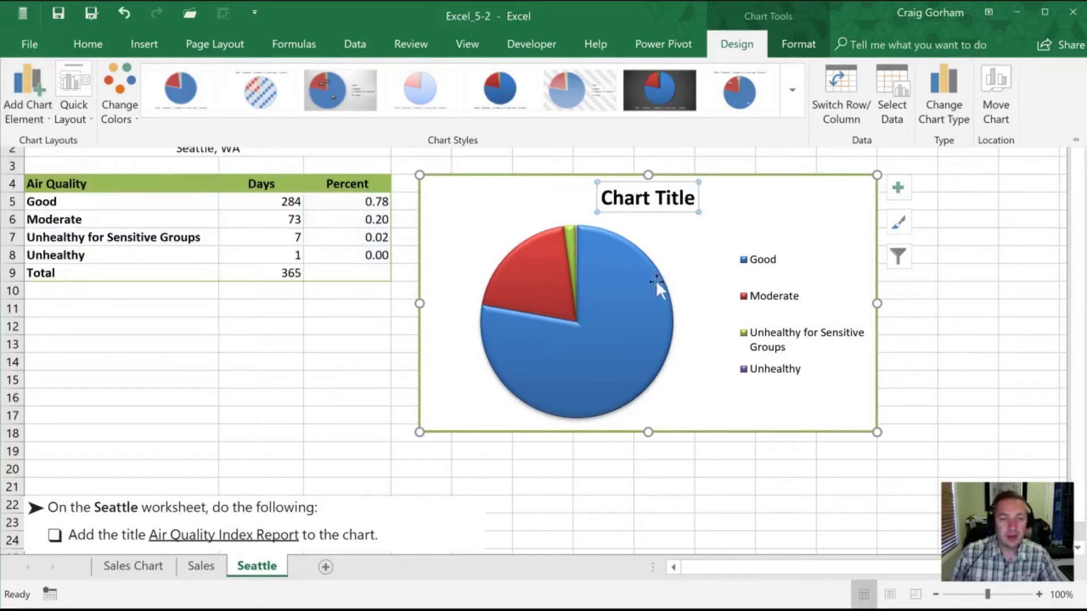
pyautogui.write('A')
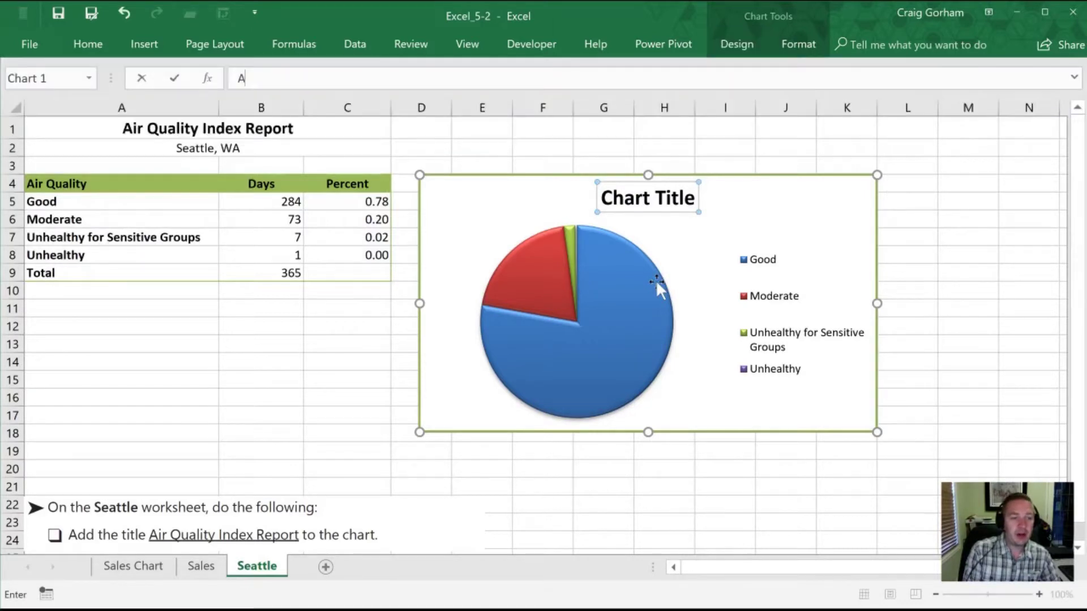
pyautogui.write('ir Qualit')
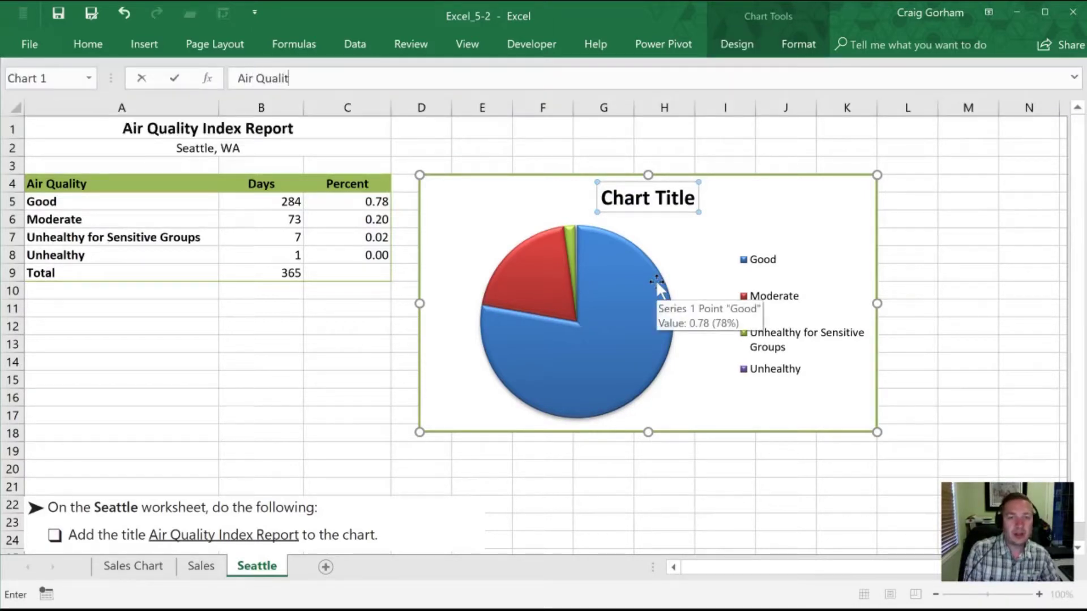
pyautogui.write('y Index Report')
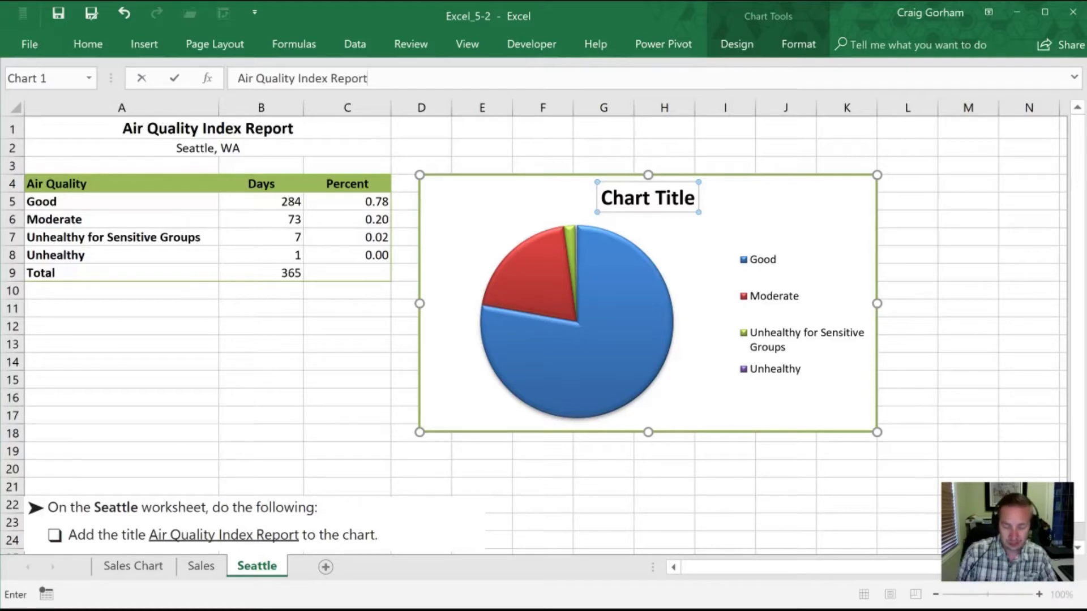
pyautogui.press('Return')
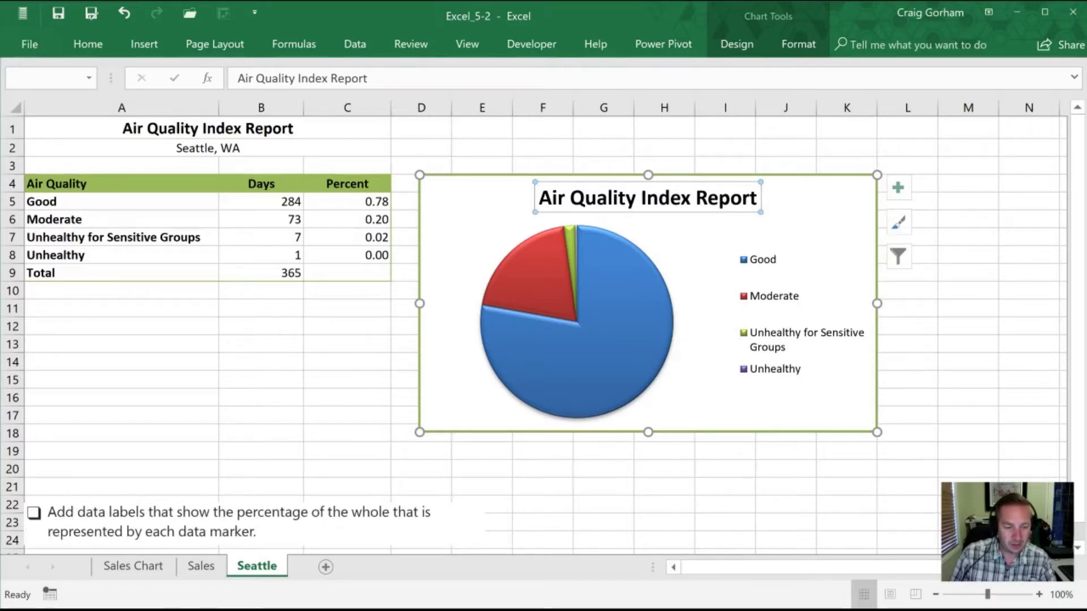
# Step: Add data labels to the pie slices, showing 0.78, 0.20, 0.02 and 0.00
pyautogui.press('Escape')
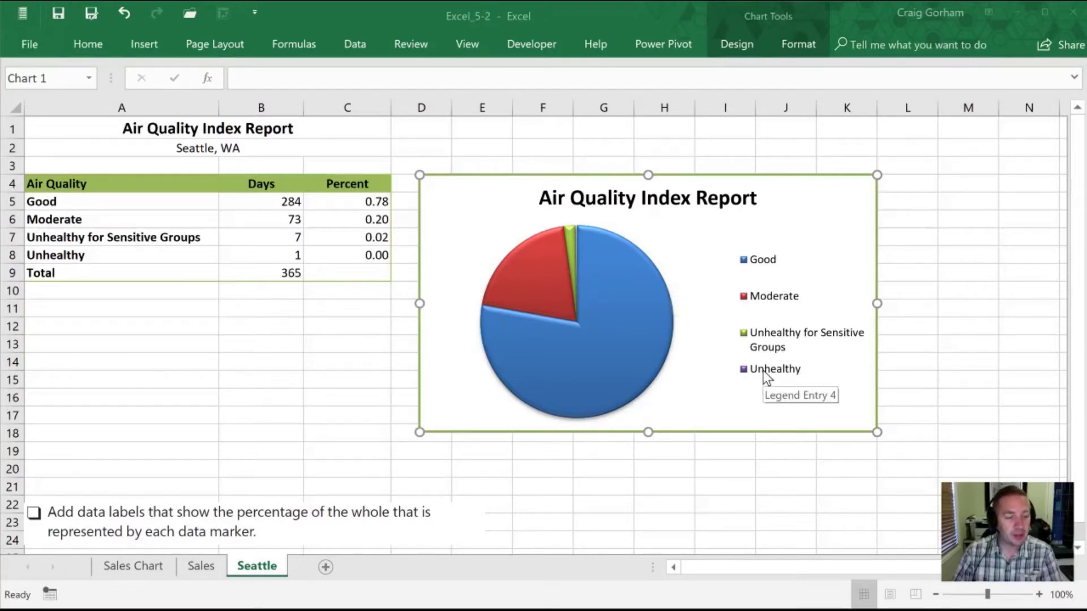
pyautogui.press('Up')
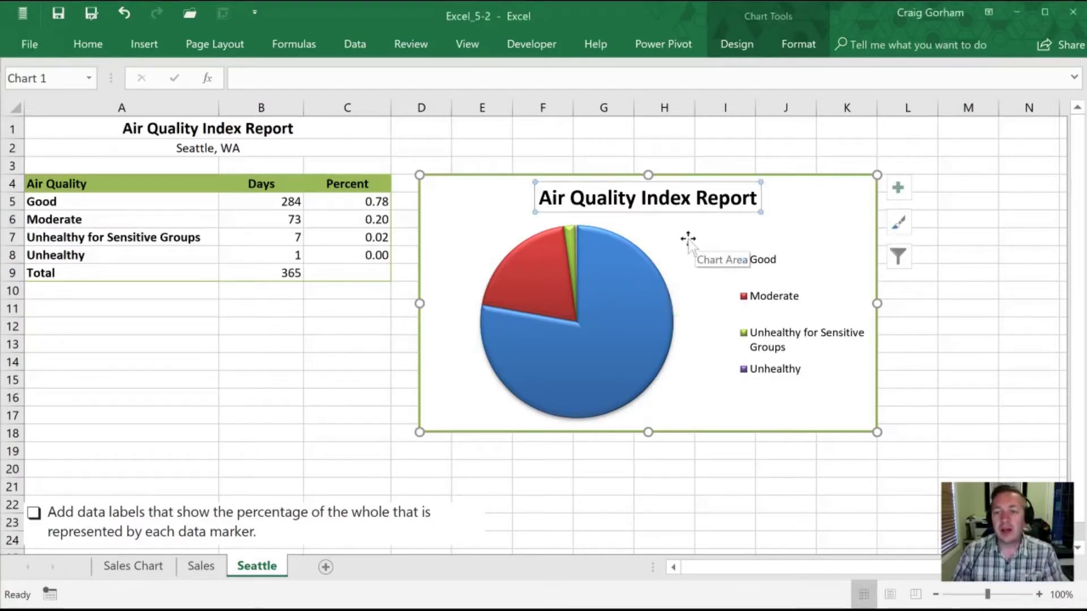
pyautogui.click(461, 232)
pyautogui.click(600, 345)
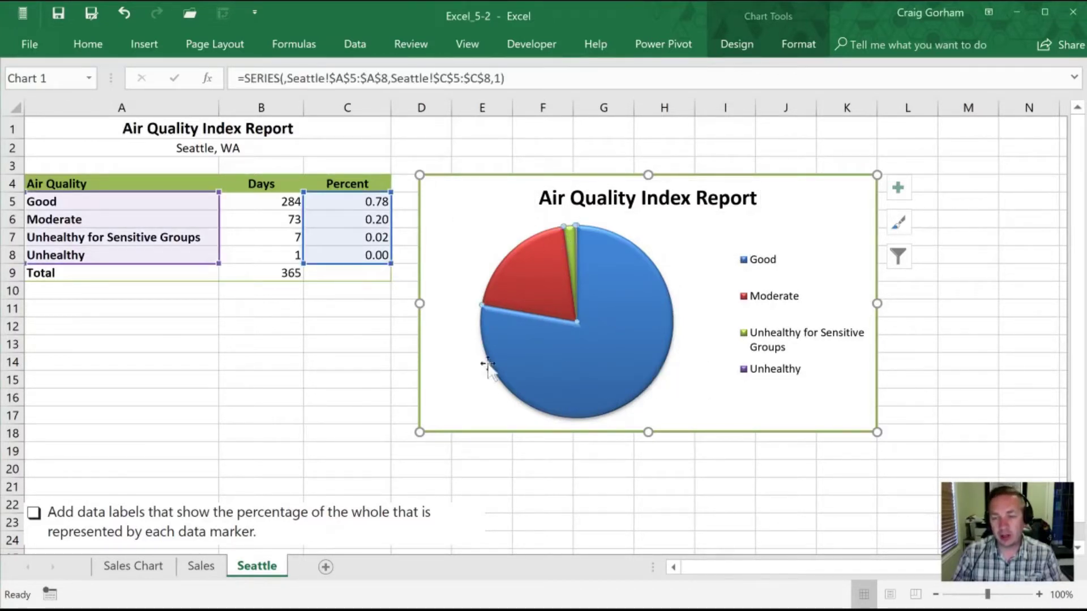
pyautogui.rightClick(603, 281)
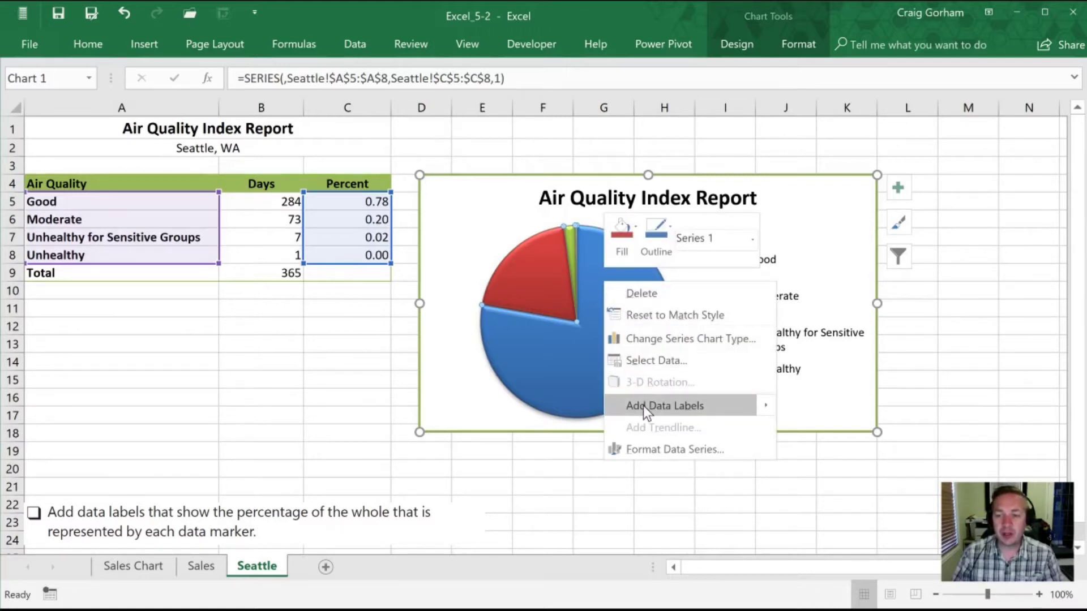
pyautogui.moveTo(768, 406)
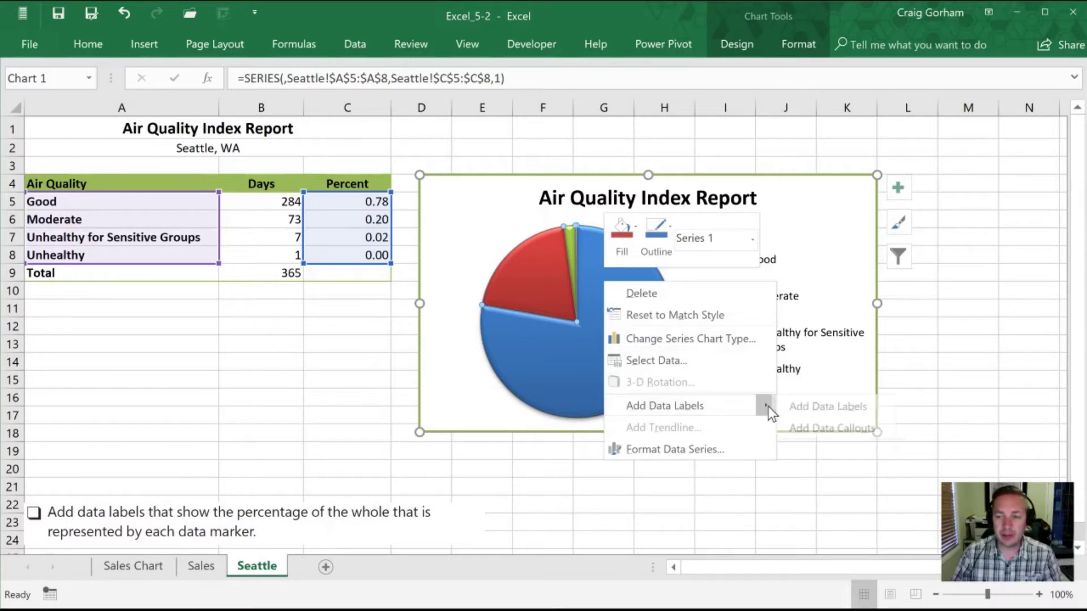
pyautogui.click(807, 406)
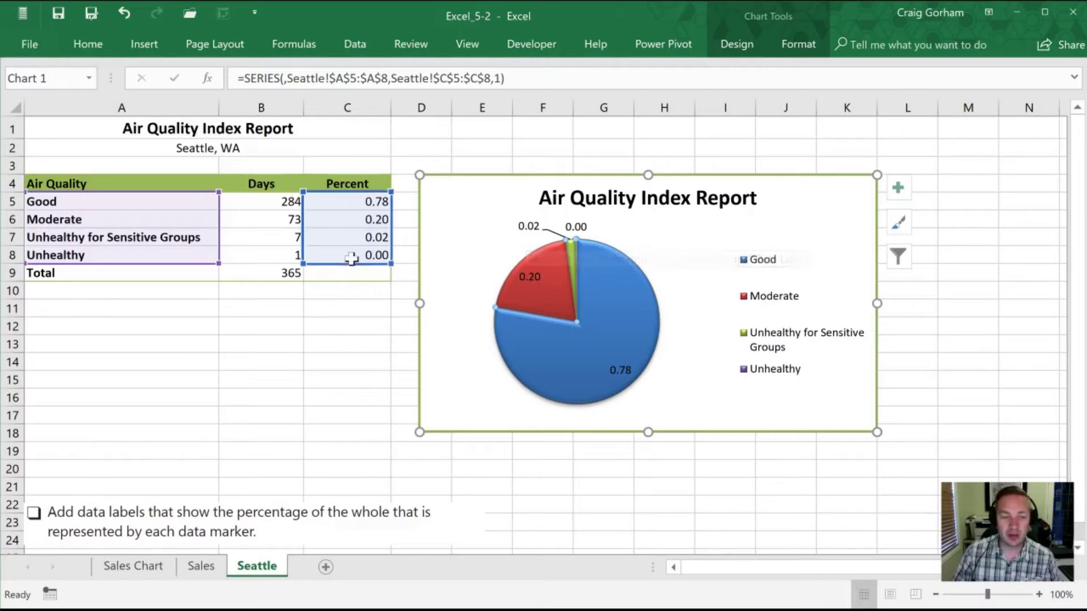
# Step: Enable Percentage in Format Data Labels so slices show 78%, 20%, 2% and 0%
pyautogui.click(532, 276)
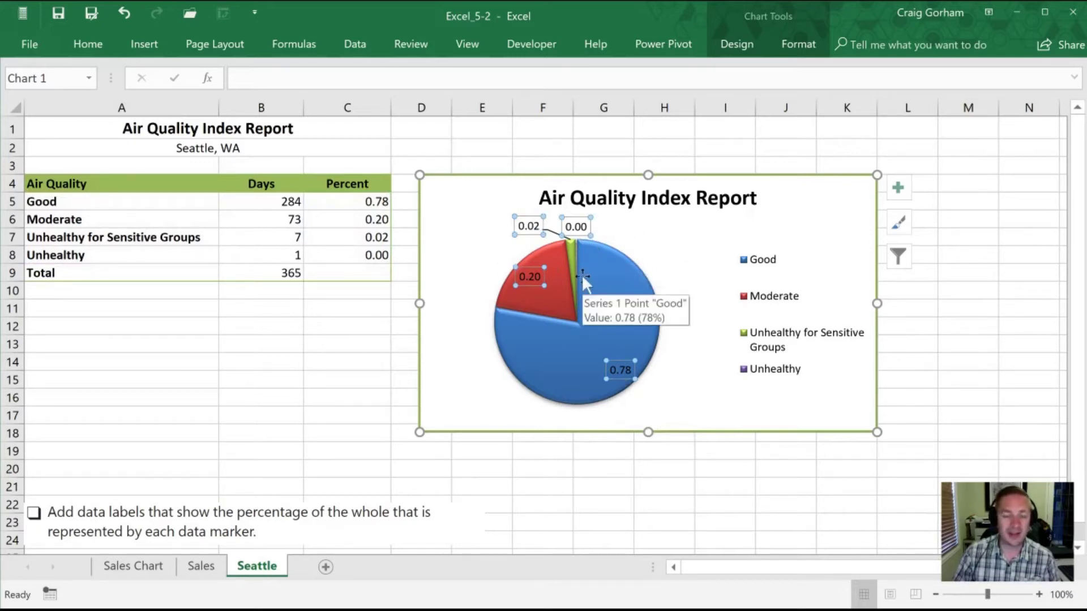
pyautogui.rightClick(526, 273)
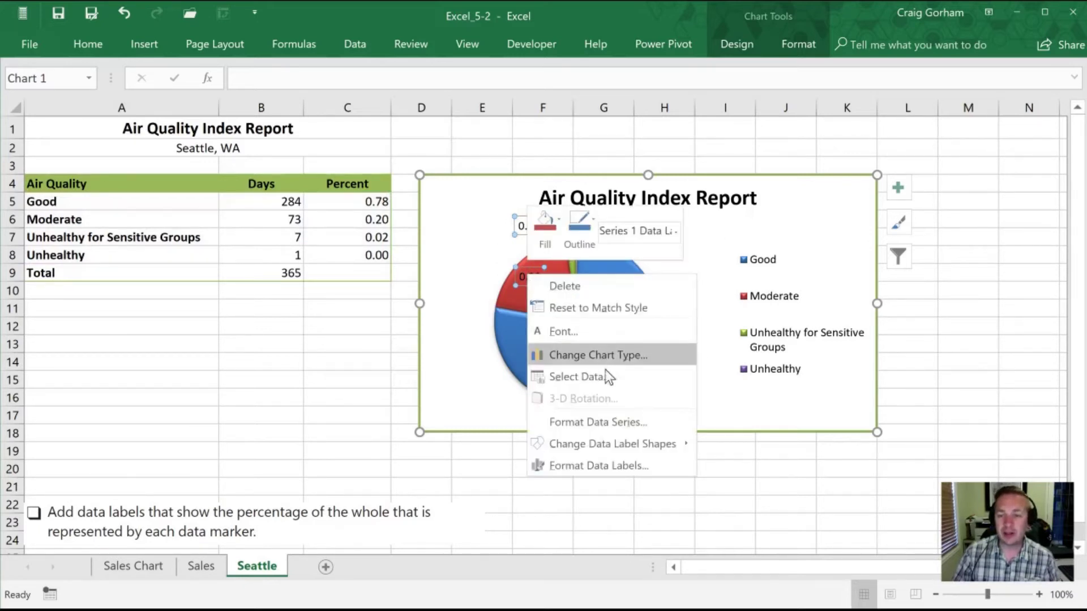
pyautogui.click(599, 465)
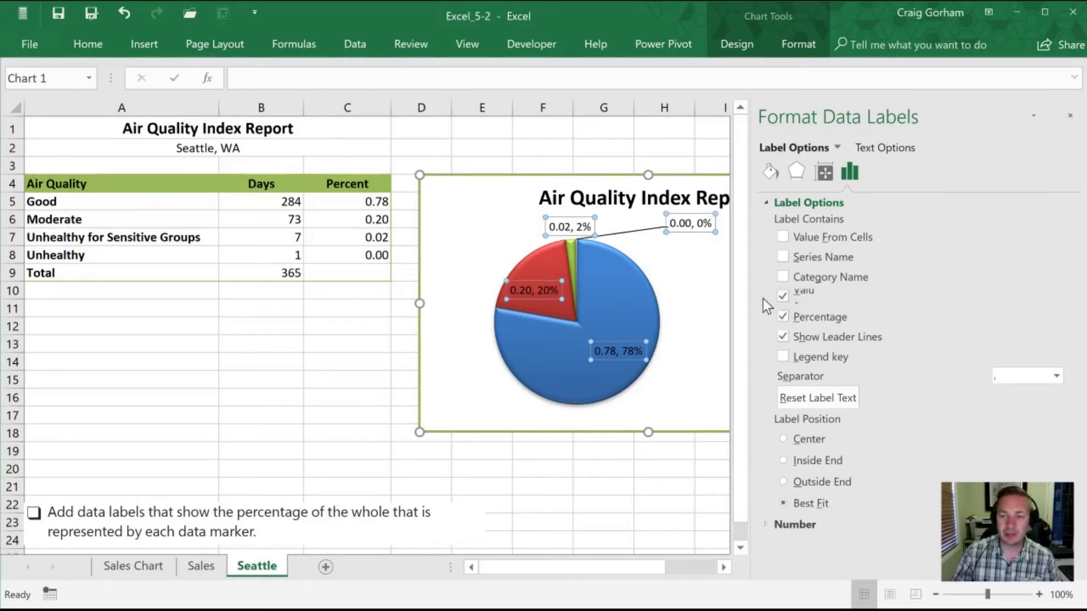
pyautogui.click(694, 278)
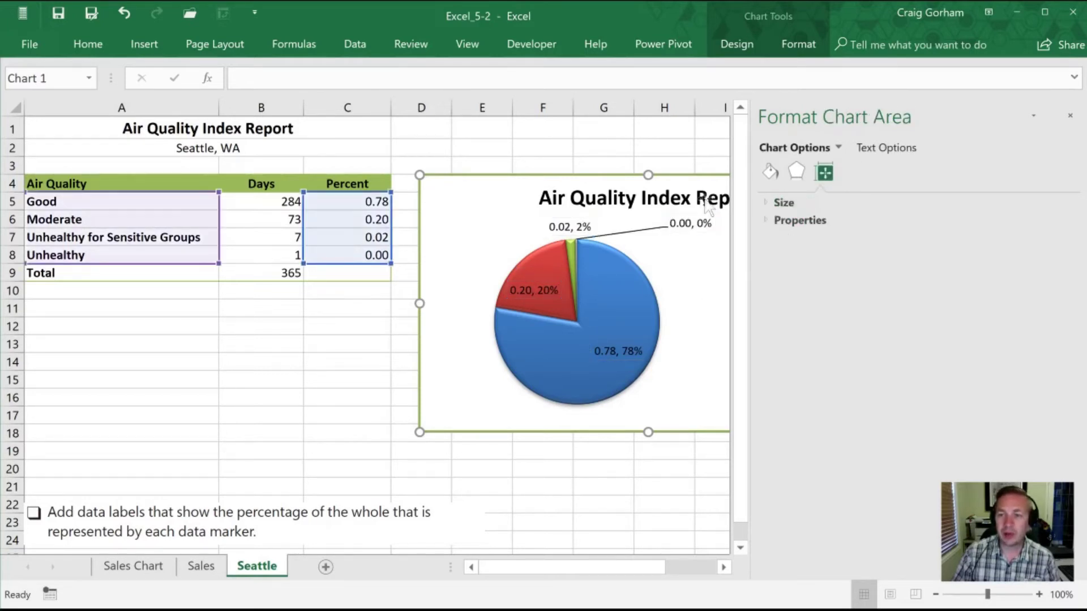
pyautogui.click(1071, 120)
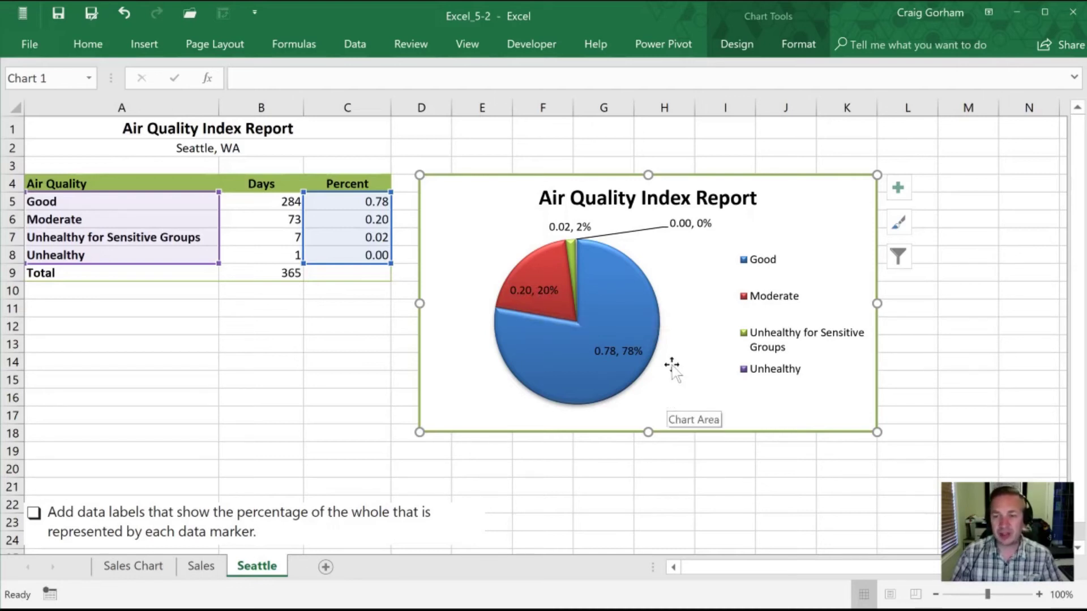
# Step: Turn off Value in the pie data labels so they show only percentages
pyautogui.click(614, 352)
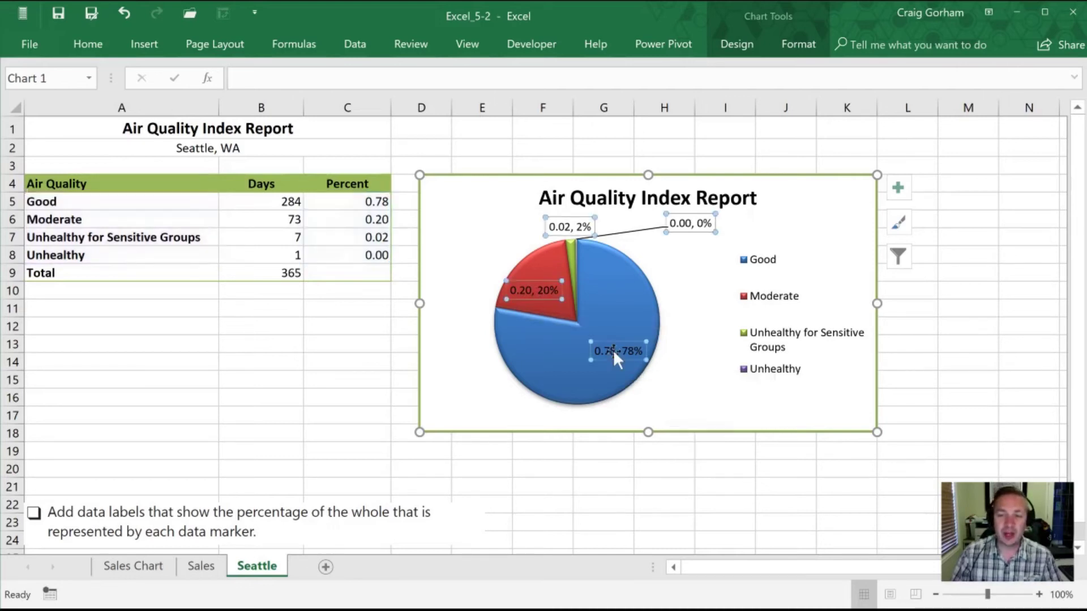
pyautogui.rightClick(614, 352)
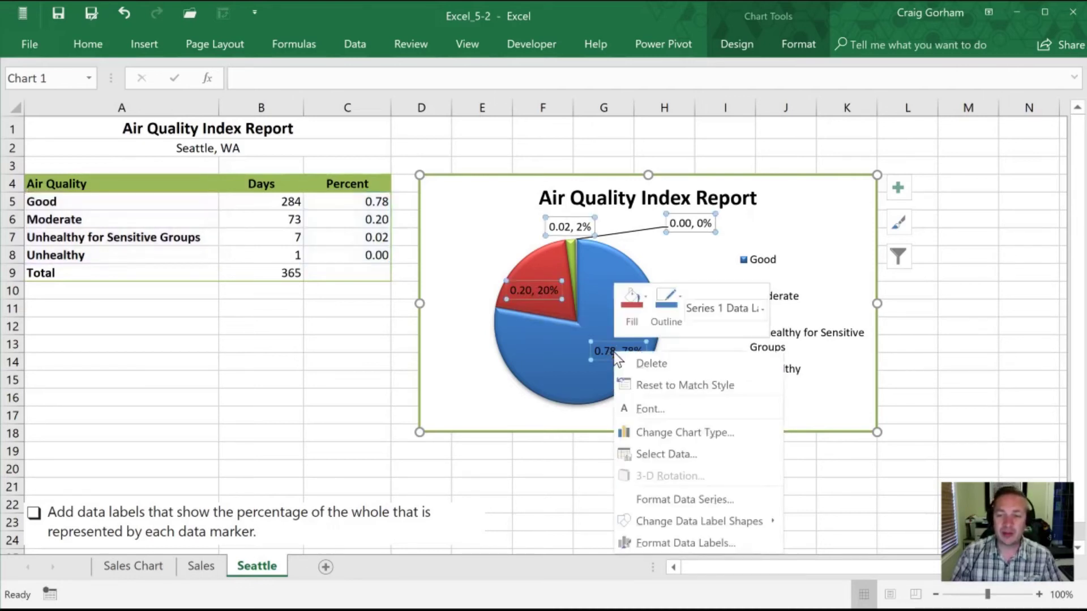
pyautogui.click(692, 543)
pyautogui.click(784, 297)
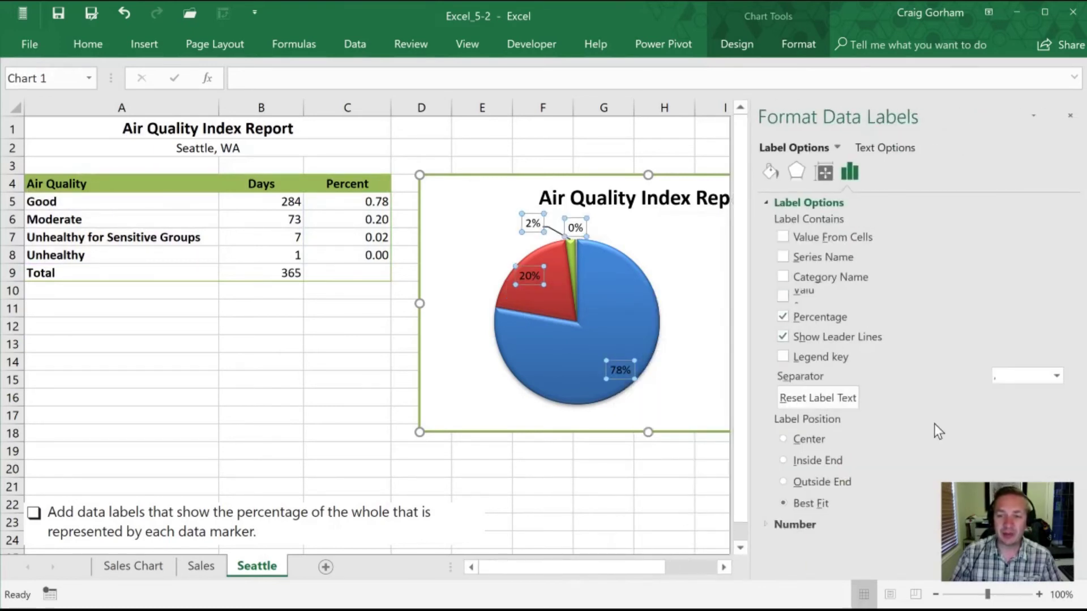
# Step: Add the category name to the 20% label so it reads 'Moderate, 20%'
pyautogui.click(687, 227)
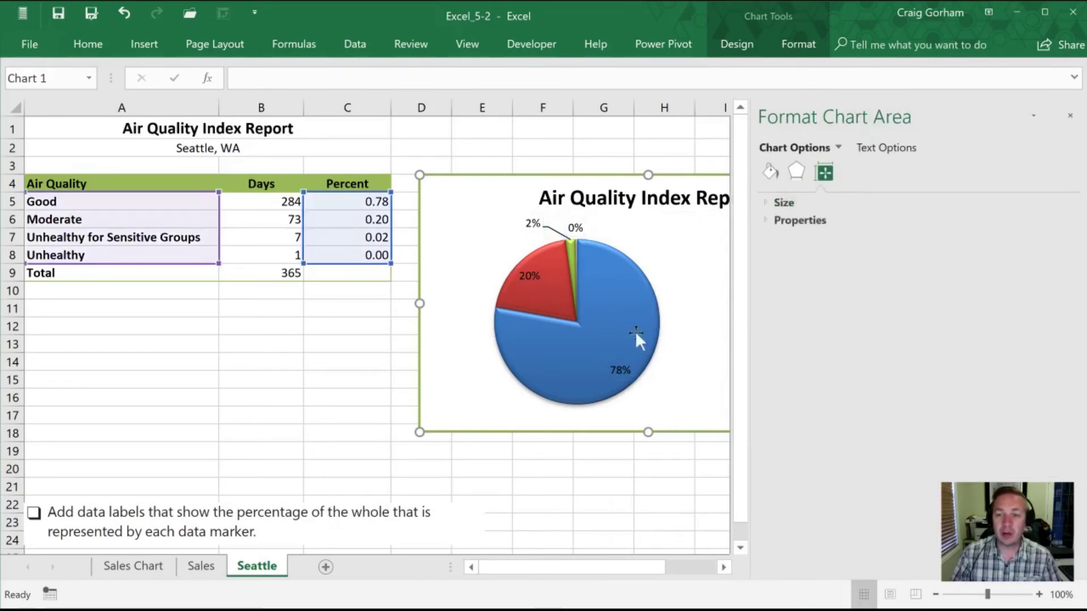
pyautogui.click(533, 274)
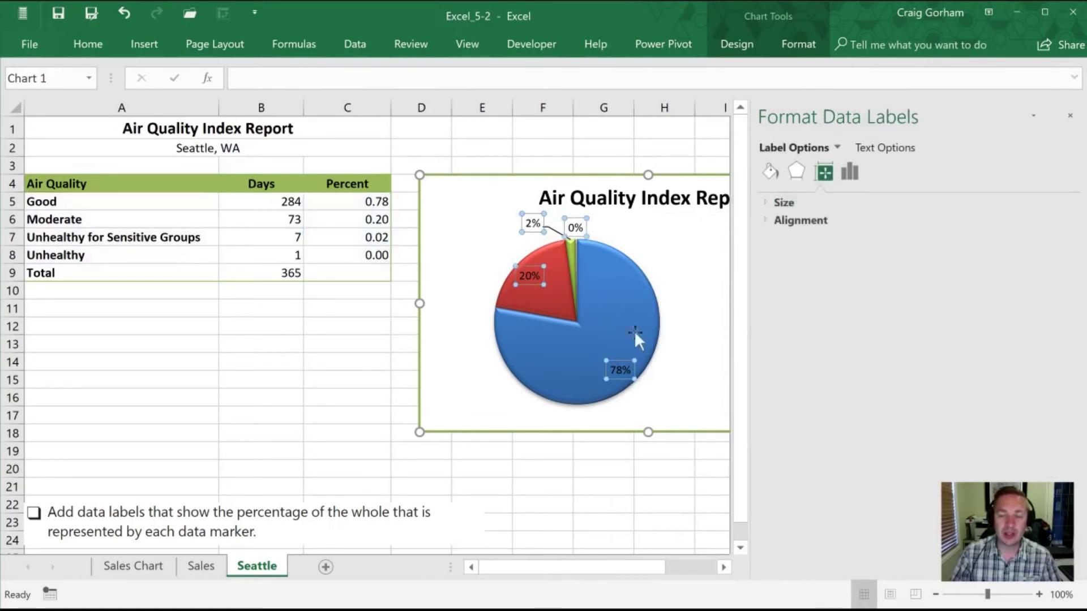
pyautogui.click(528, 273)
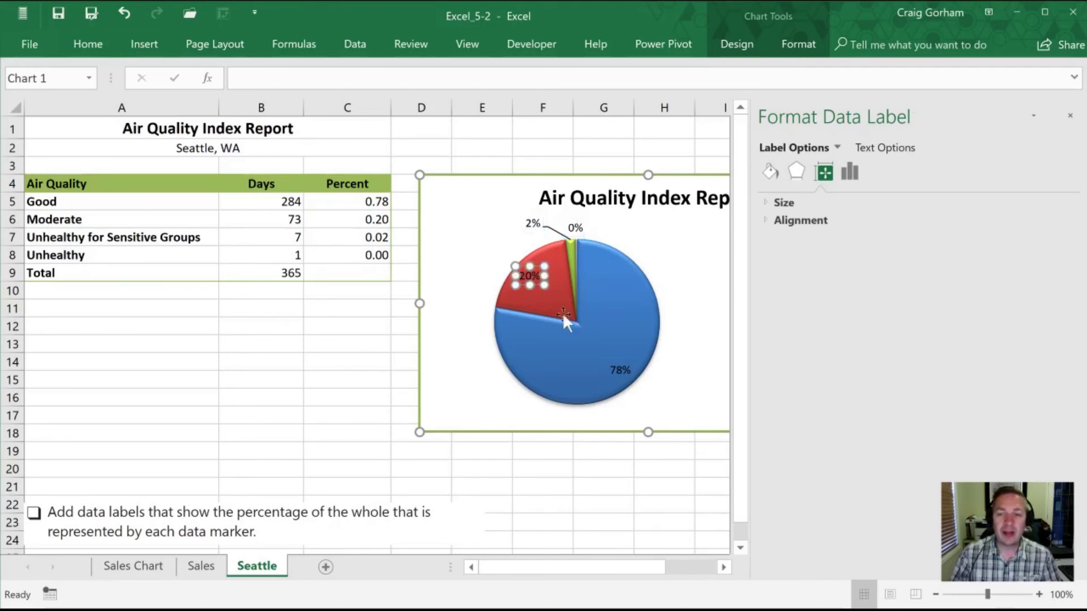
pyautogui.rightClick(531, 277)
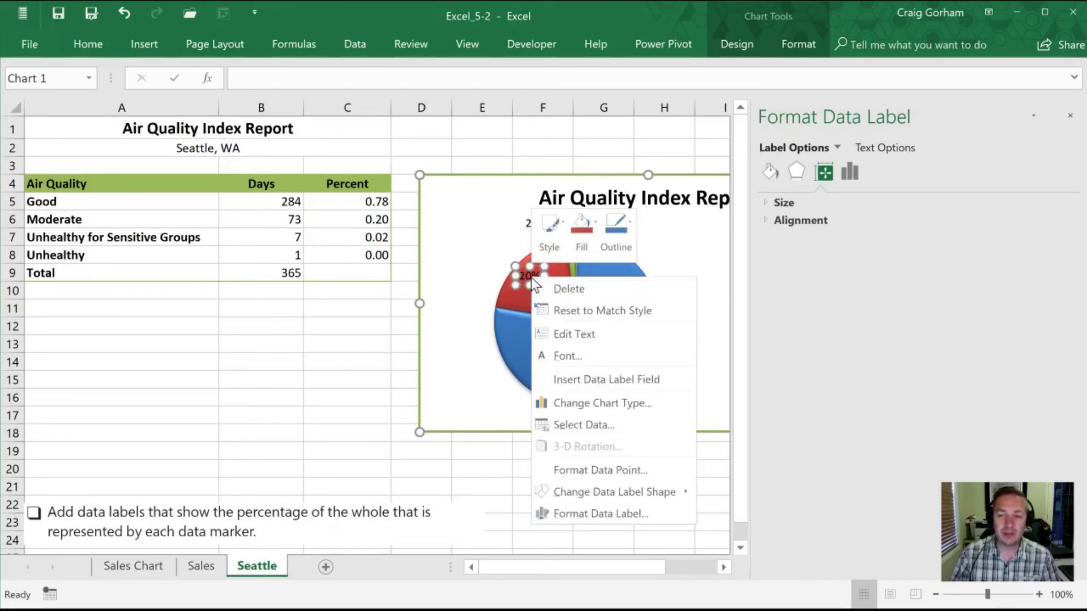
pyautogui.click(619, 511)
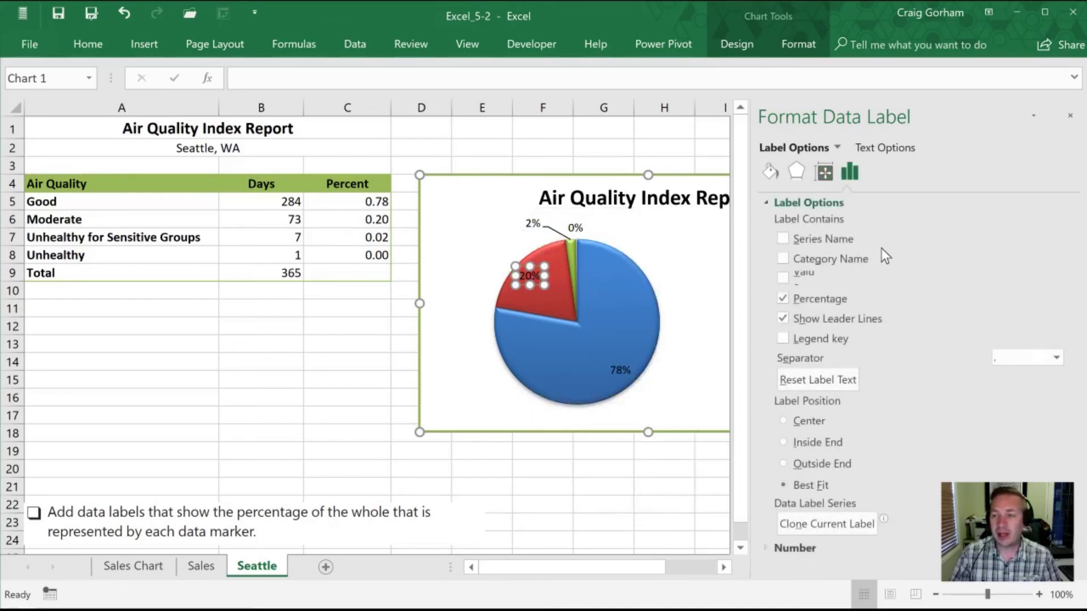
pyautogui.click(781, 257)
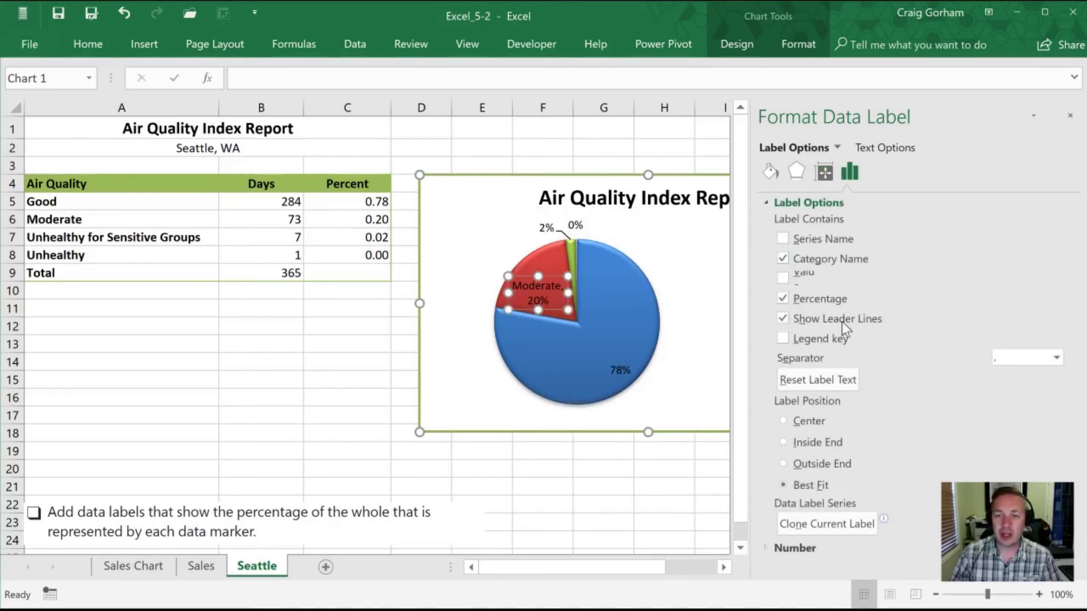
pyautogui.click(727, 314)
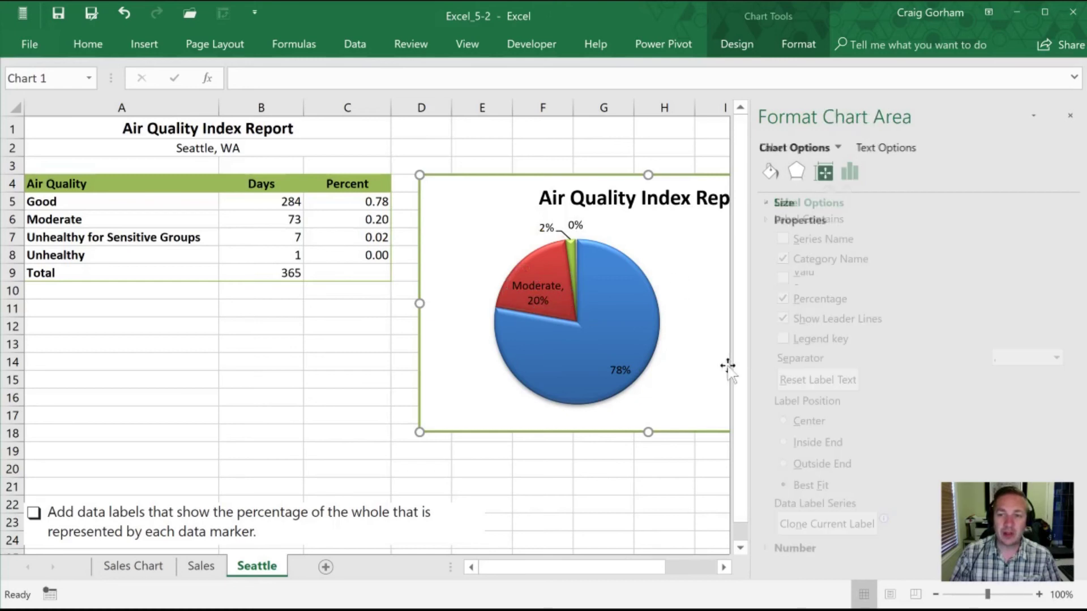
# Step: Deselect the chart via cell F2 and close the Format Shape pane
pyautogui.click(516, 144)
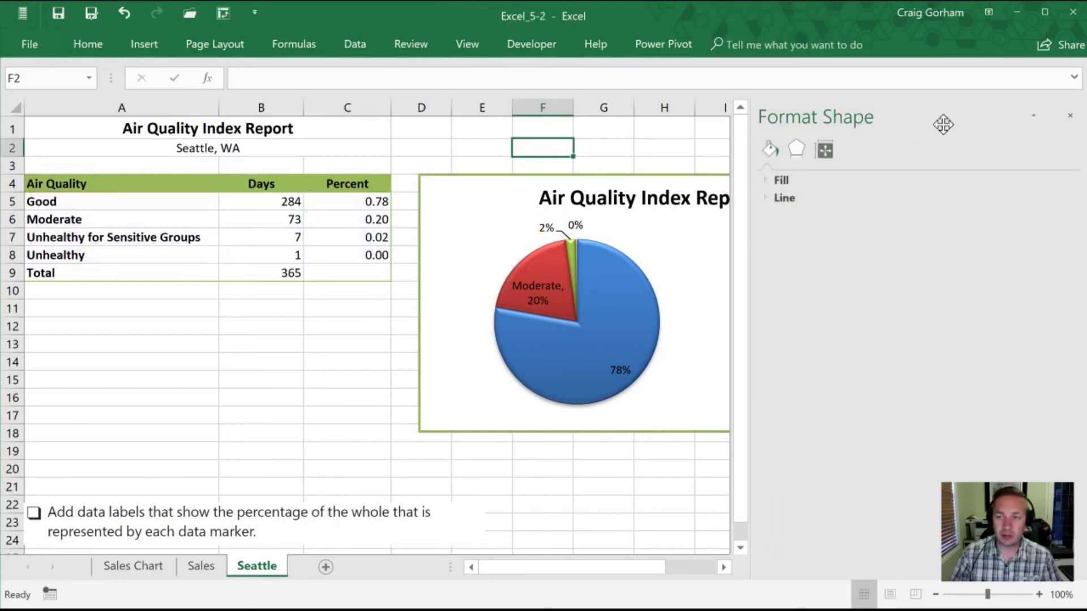
pyautogui.click(1071, 116)
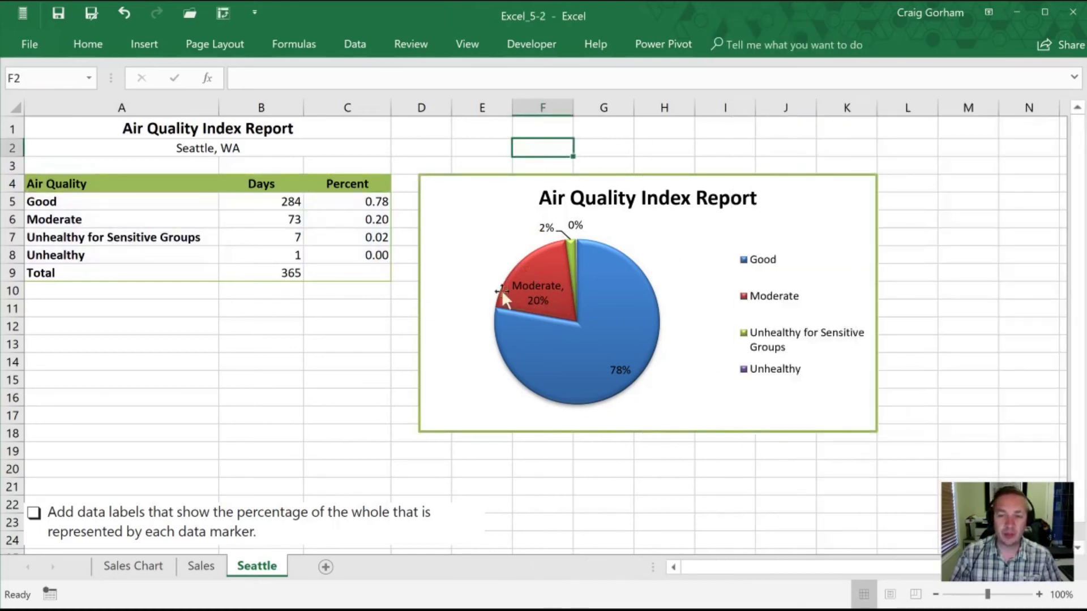
pyautogui.moveTo(566, 369)
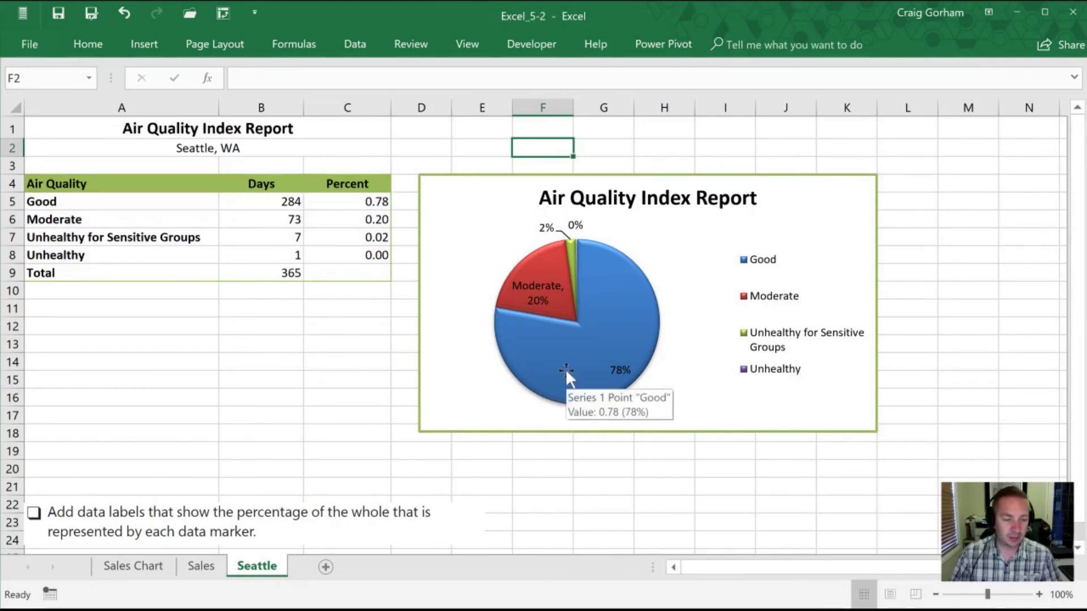